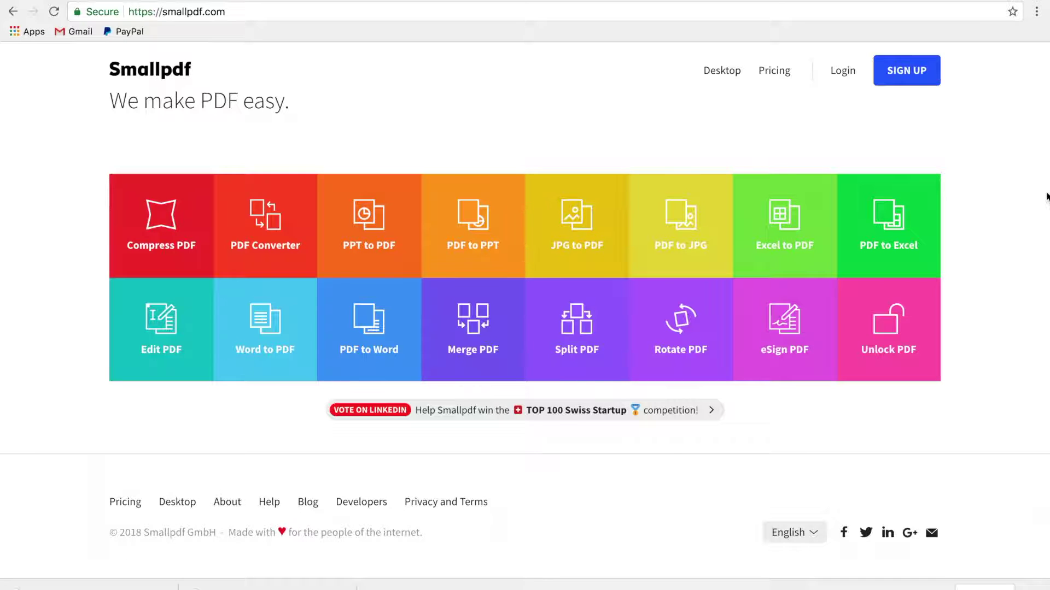
Upload the Launch-Your-Website ebook PDF to Smallpdf's PDF to JPG and convert its entire pages.
click(689, 258)
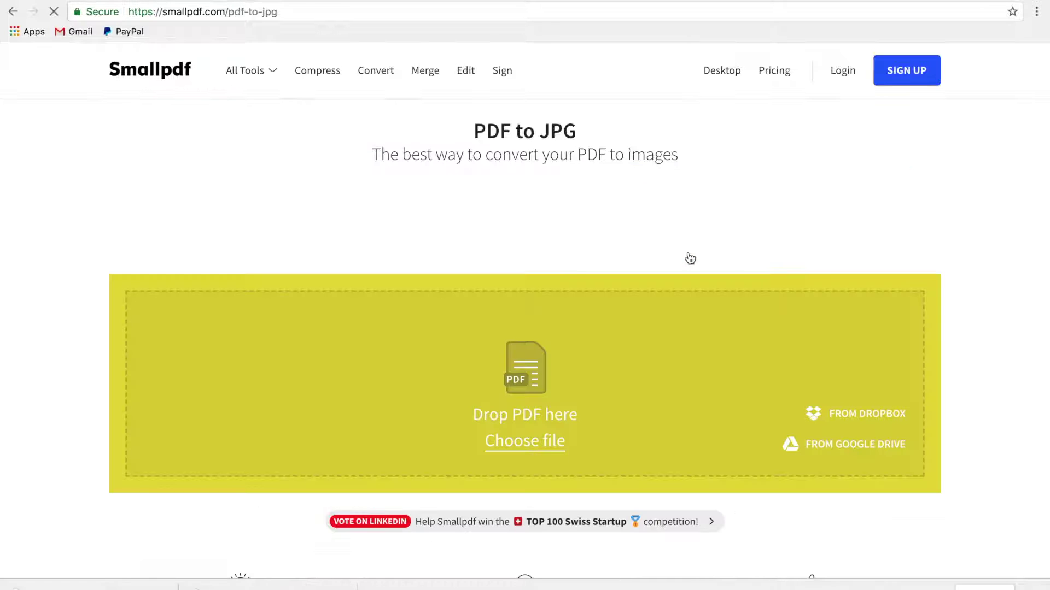
click(524, 447)
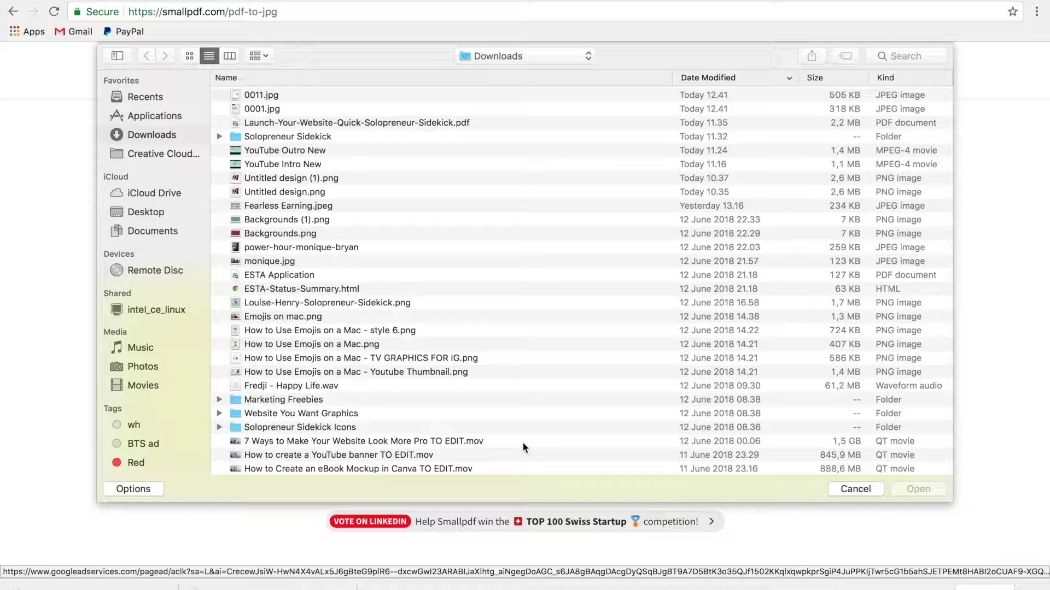
click(292, 127)
double_click(292, 126)
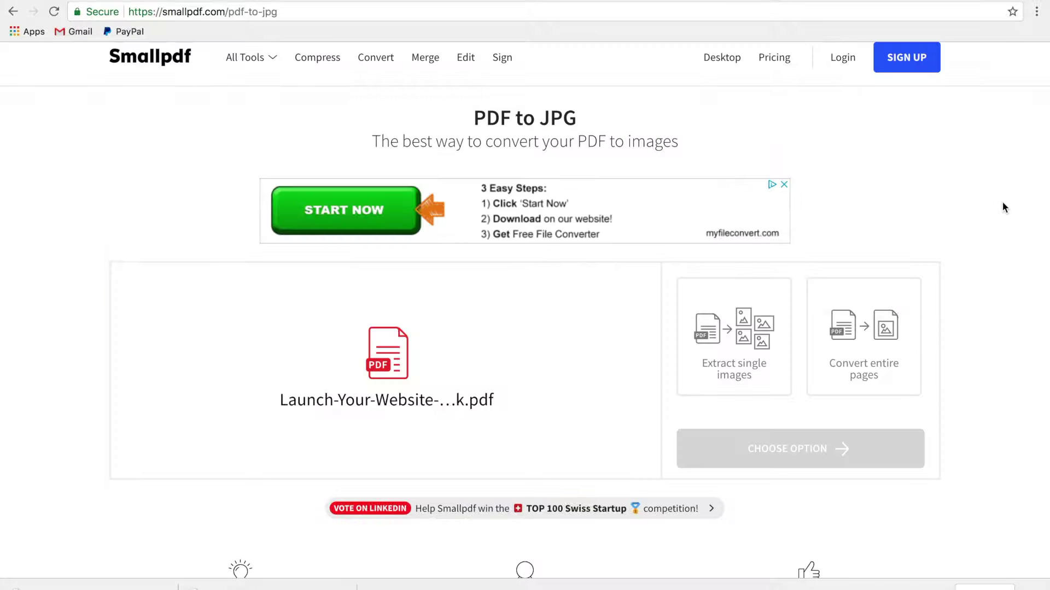
click(857, 381)
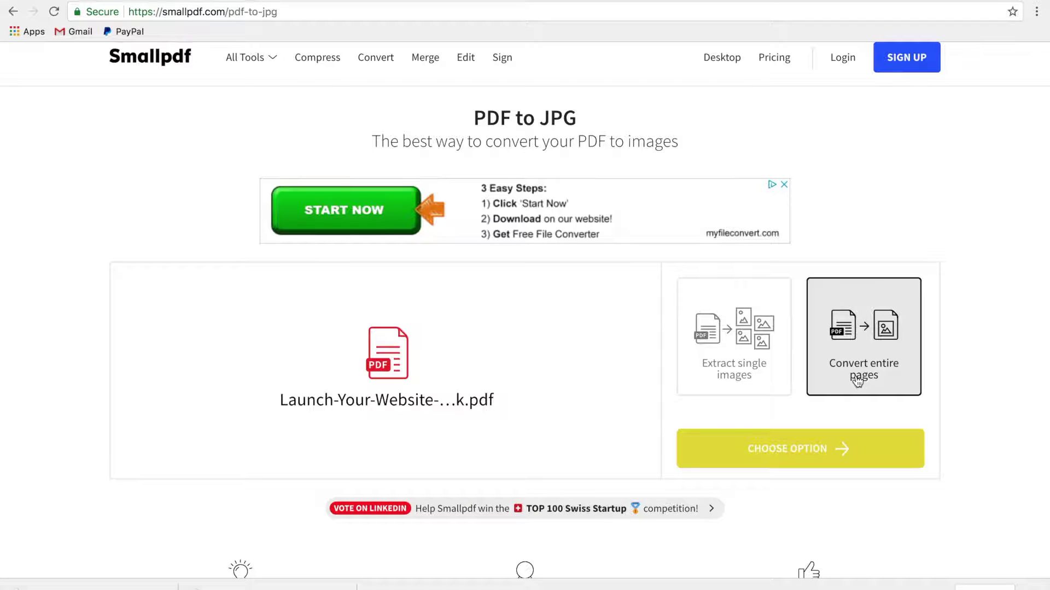
click(795, 460)
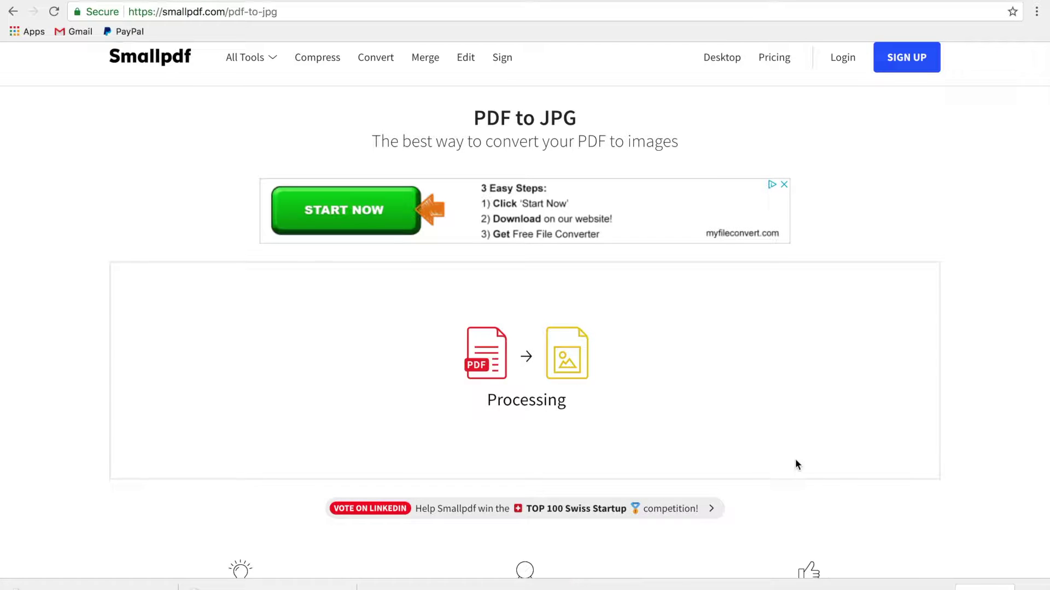
Download the first (cover) and last (back page) converted JPG pages individually.
scroll(1012, 303, down, 2)
scroll(1011, 302, down, 3)
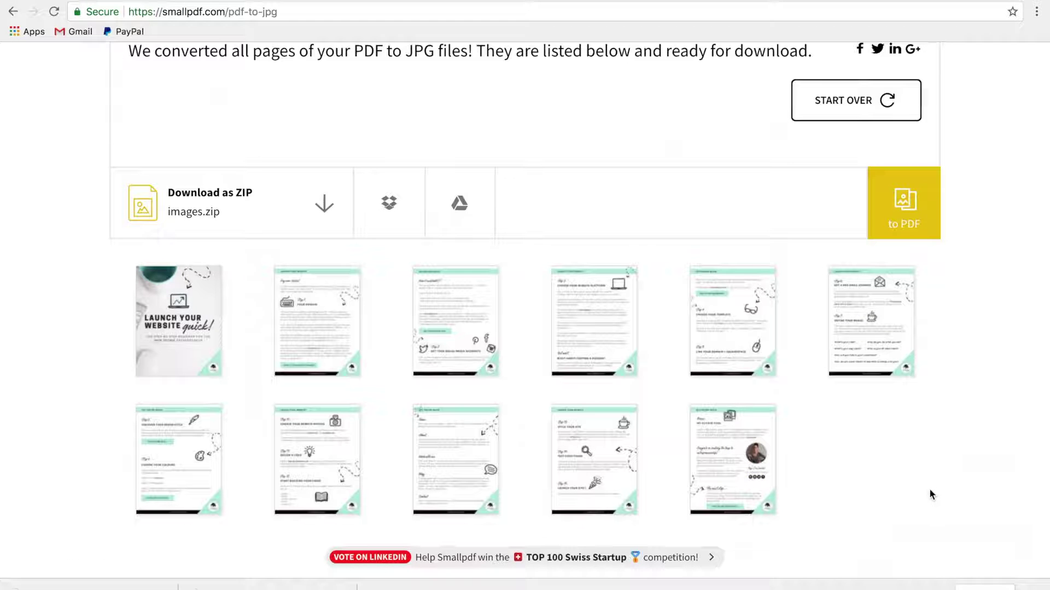
mouse_move(183, 328)
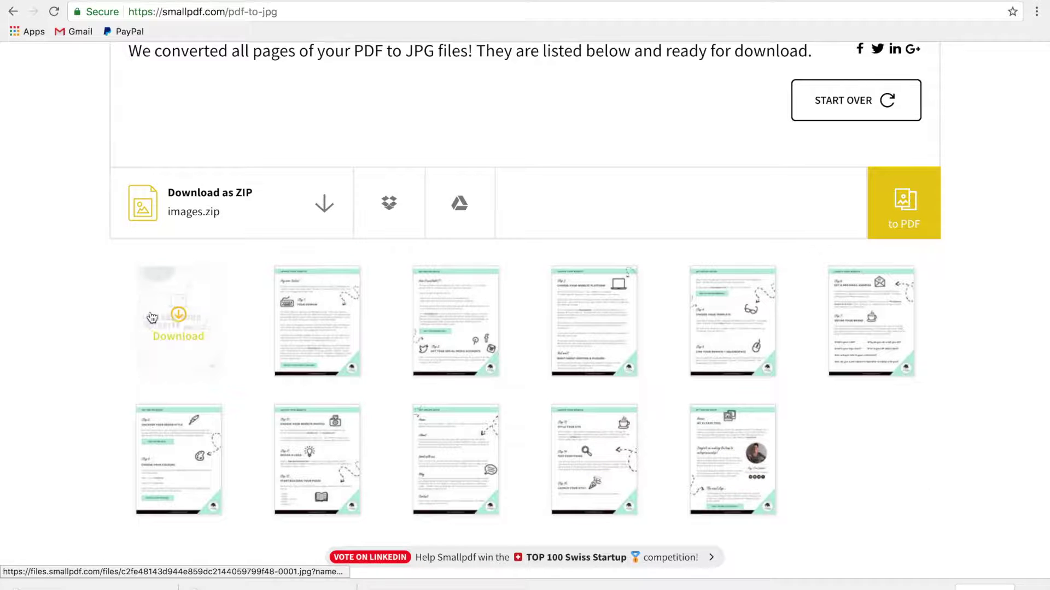
click(183, 328)
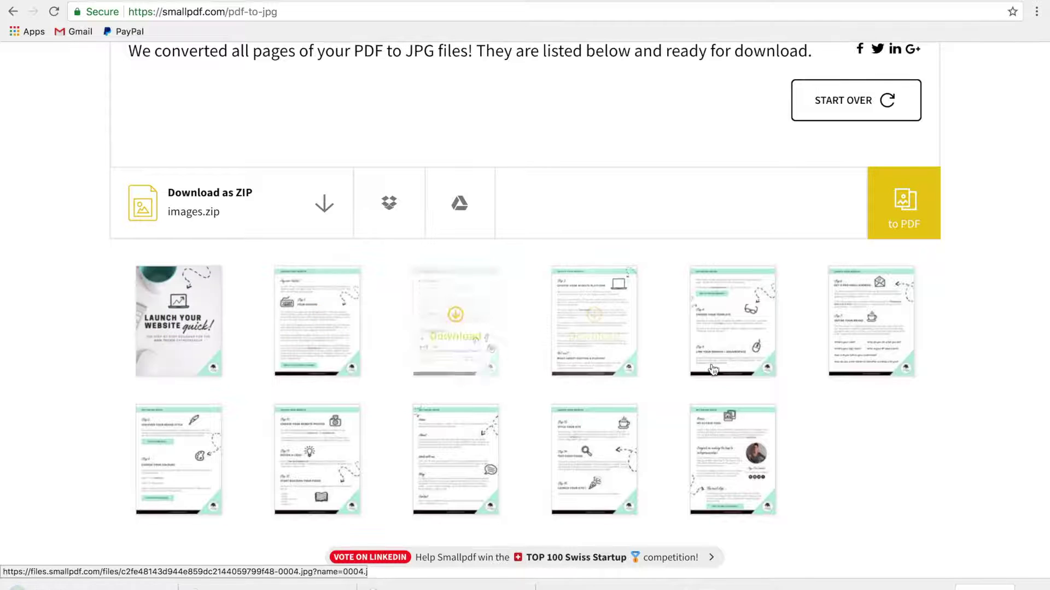
mouse_move(753, 474)
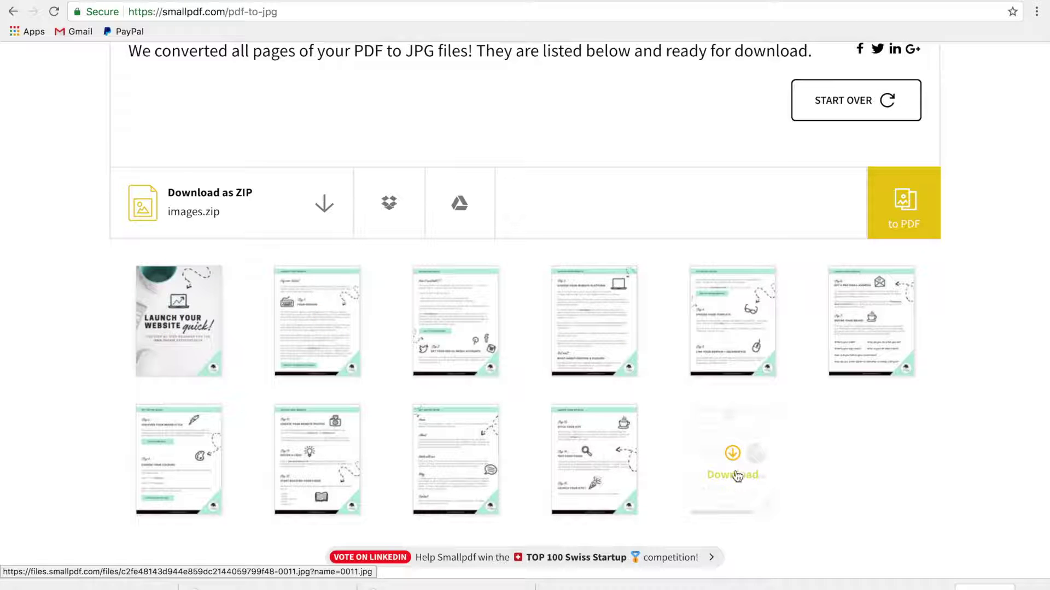
click(741, 464)
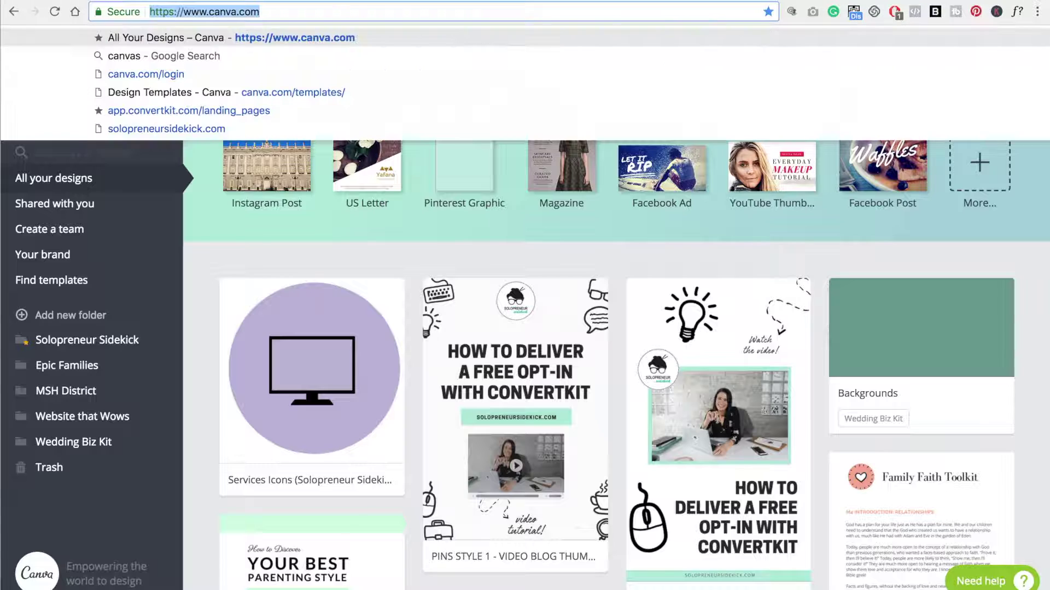
Start a custom-size Canva design at 1000 × 1000 px from the dashboard.
click(608, 257)
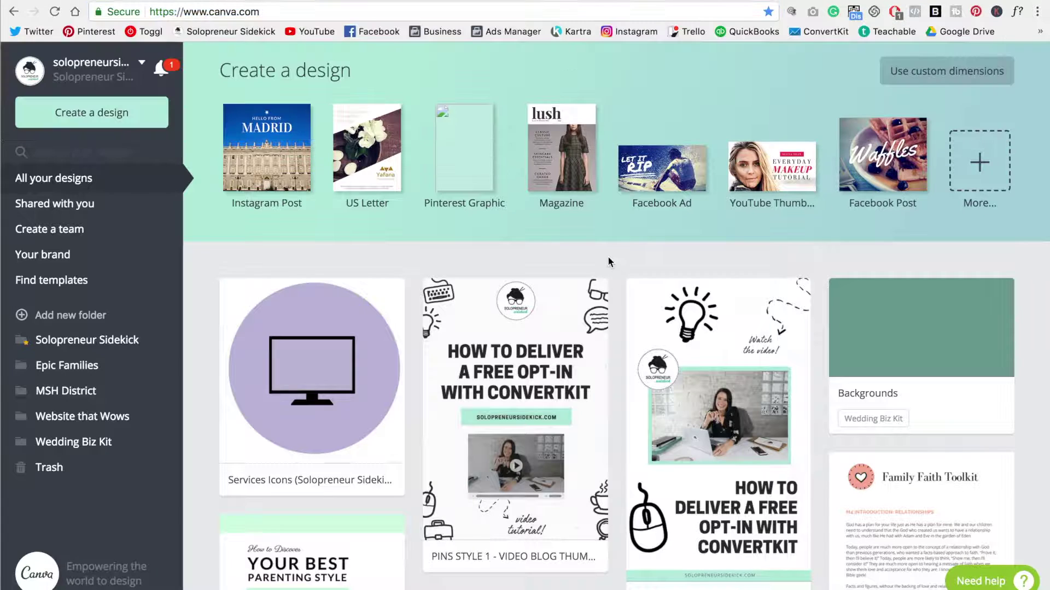
click(928, 74)
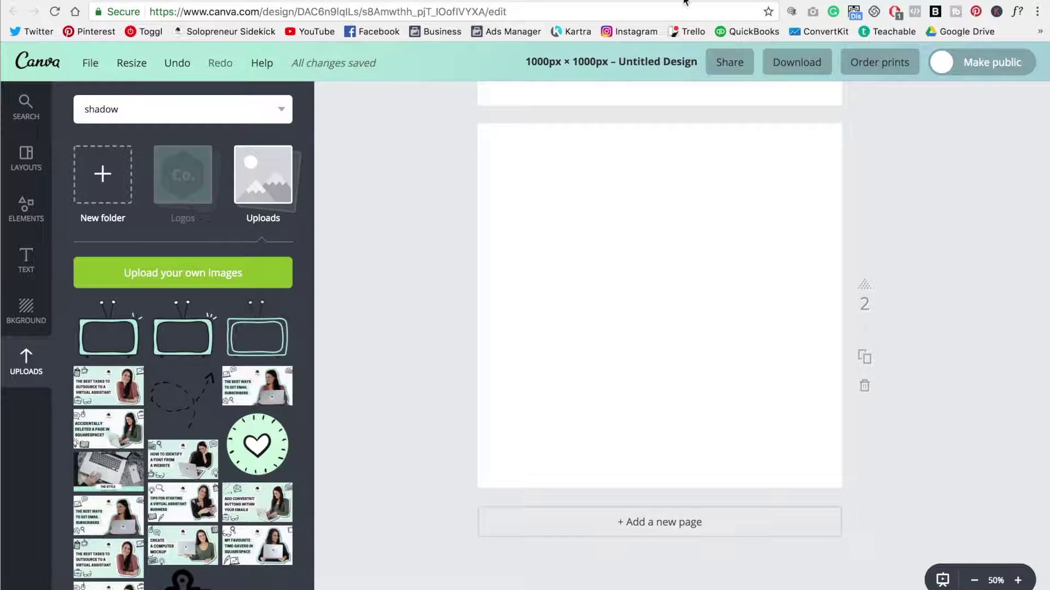
Scroll to blank page 2 and browse the Frames collection in the Elements panel.
scroll(883, 189, up, 8)
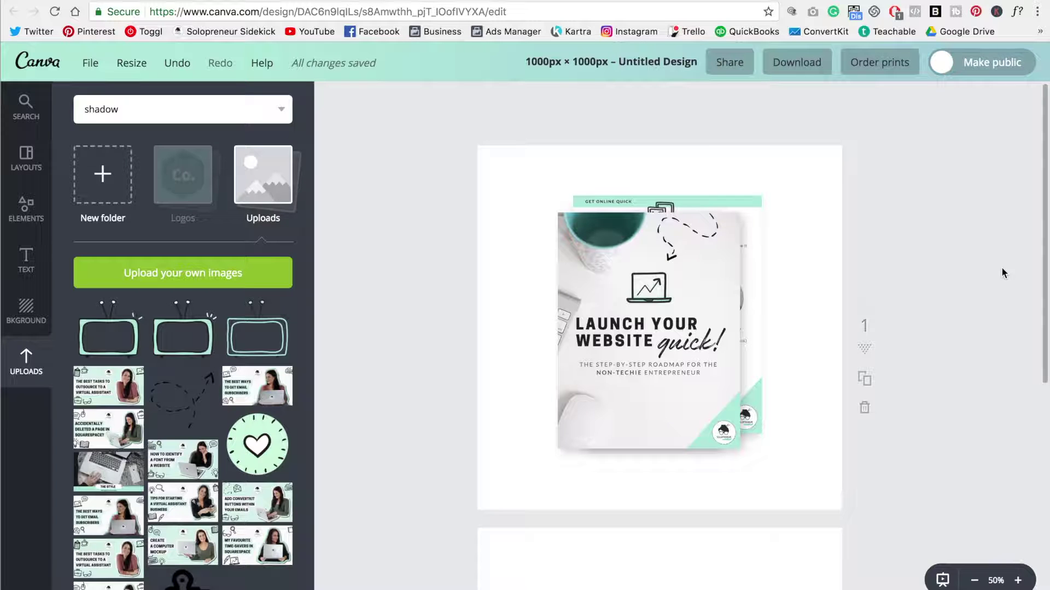
scroll(1002, 267, down, 7)
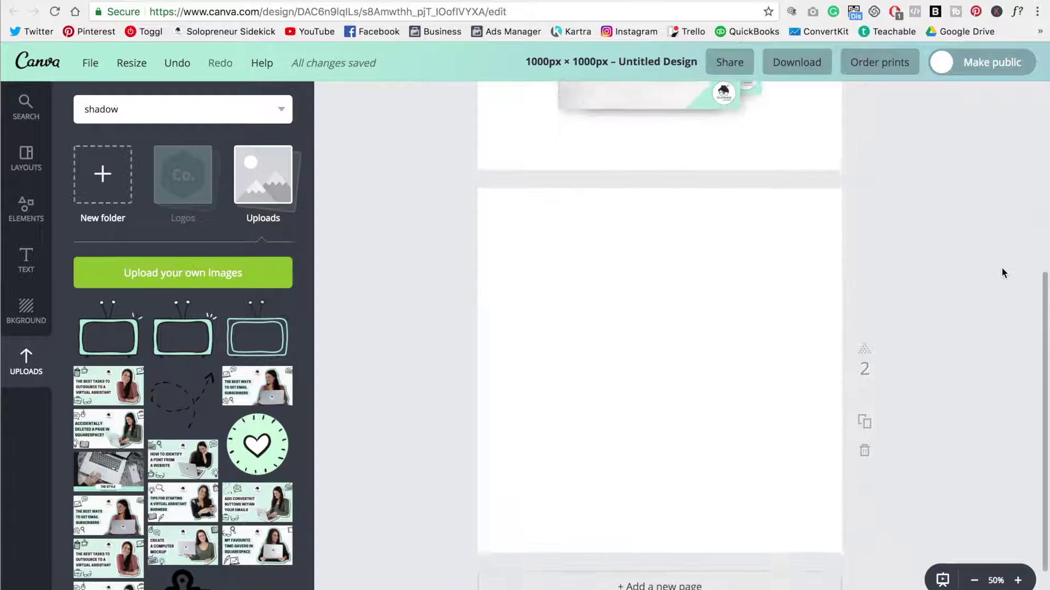
scroll(1004, 273, down, 1)
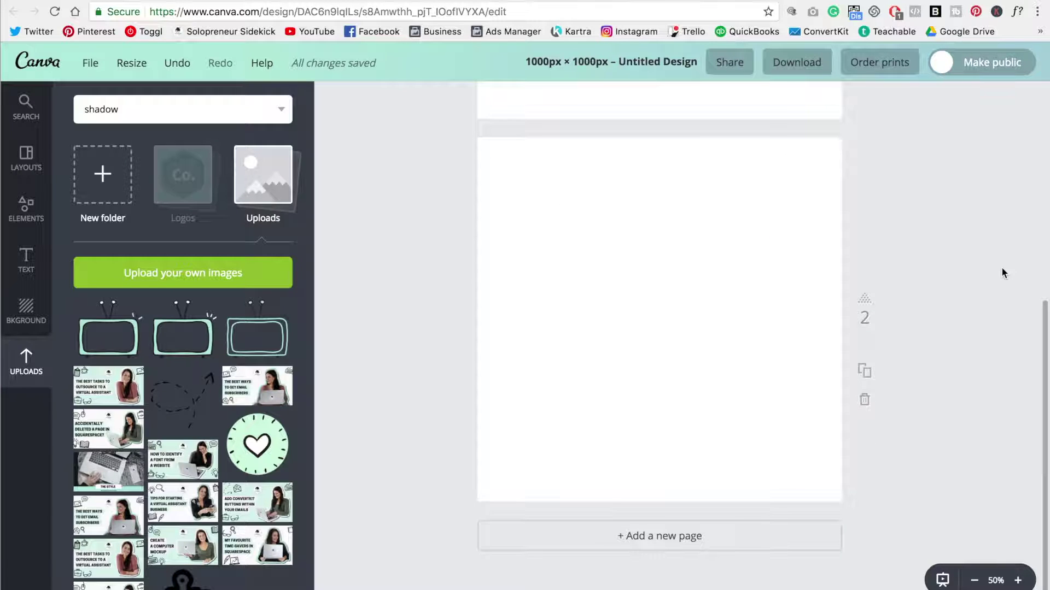
click(20, 210)
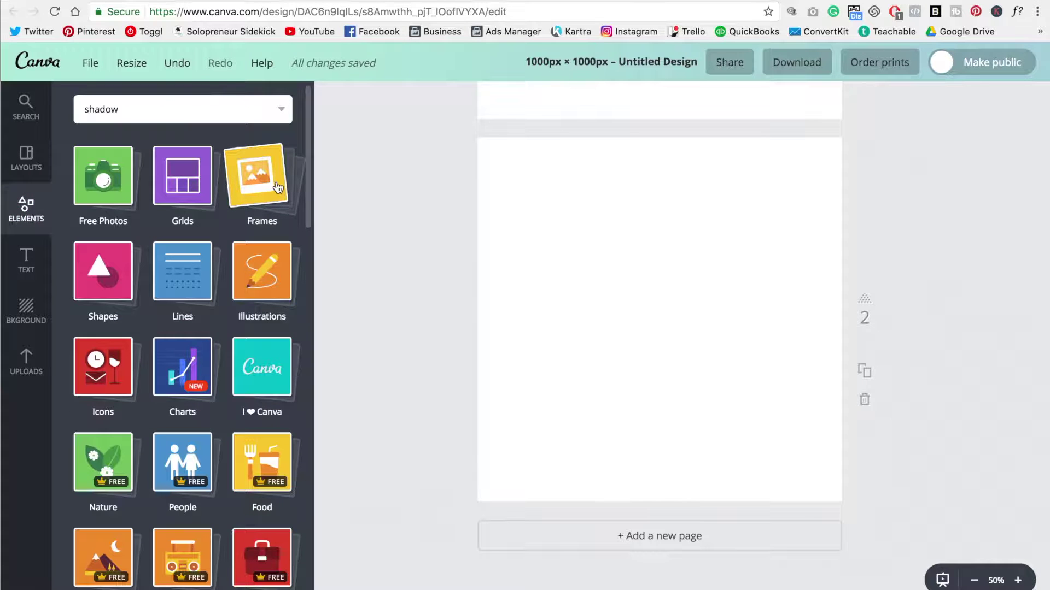
click(277, 188)
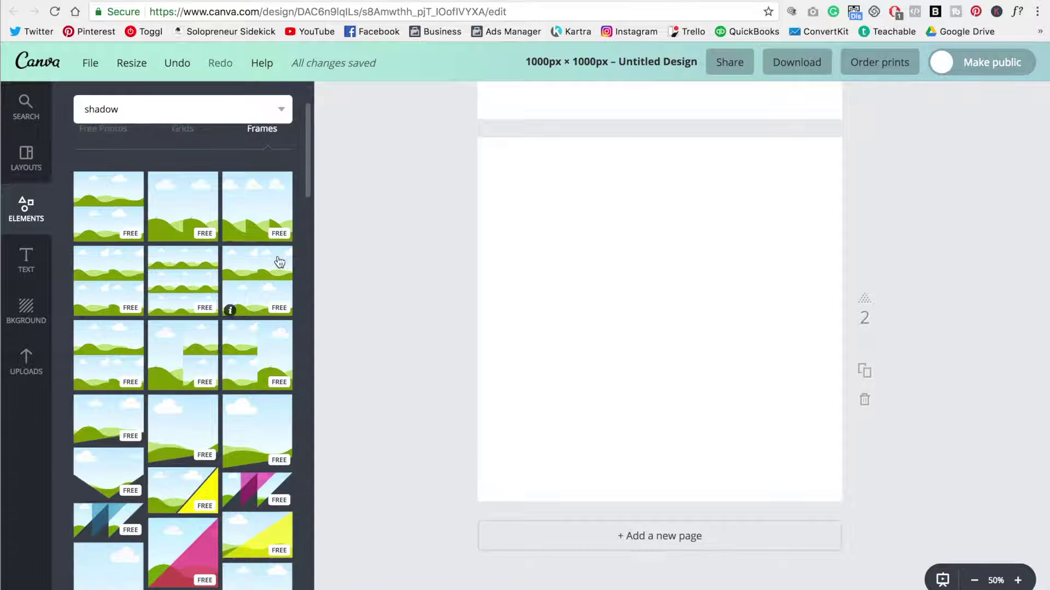
scroll(280, 262, down, 10)
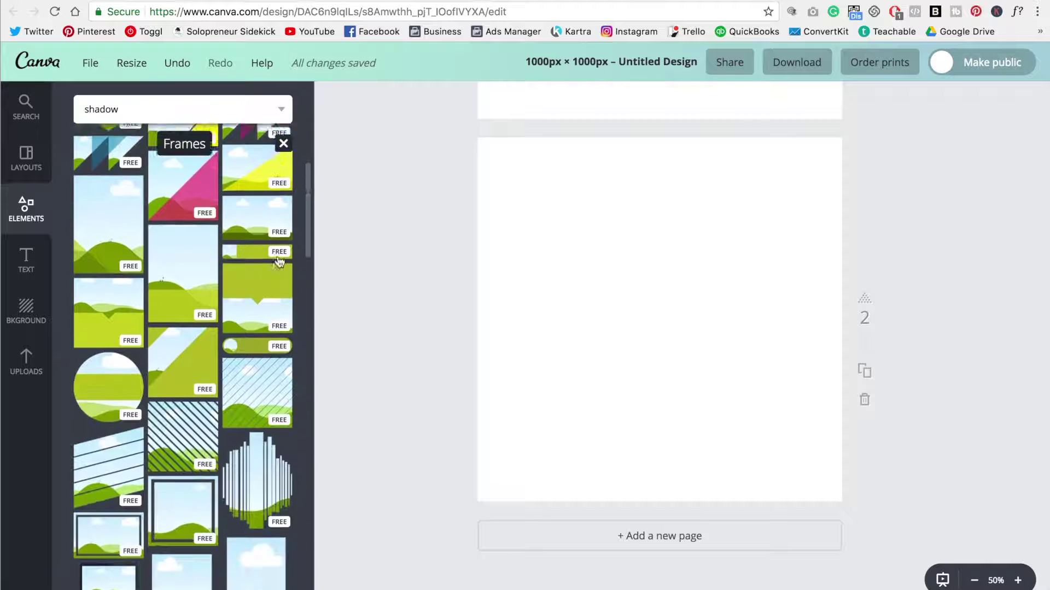
scroll(279, 261, down, 5)
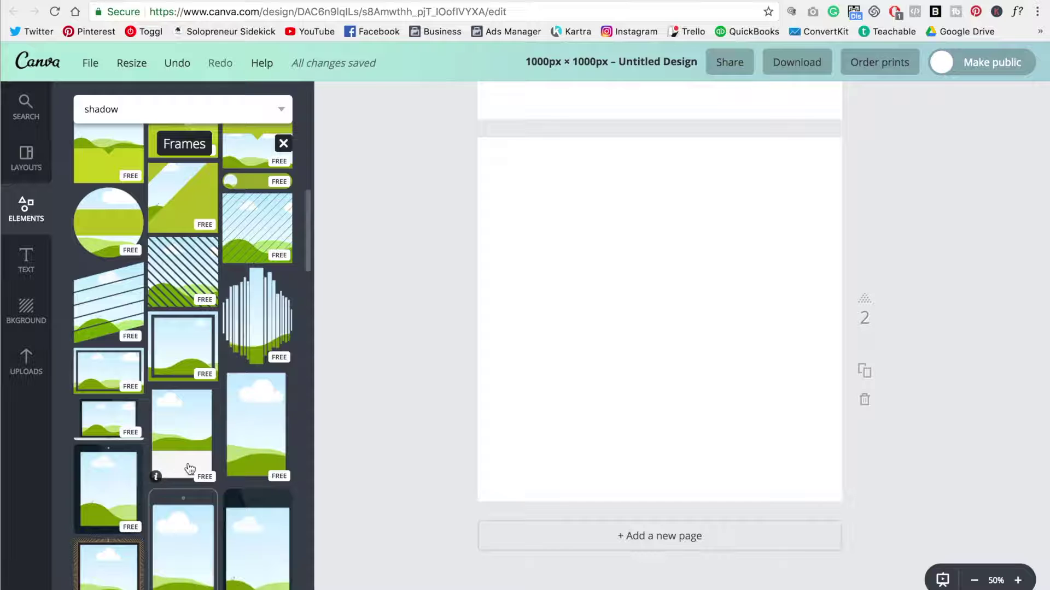
Insert a portrait photo frame on page 2, enlarge it and centre it on the page.
click(196, 435)
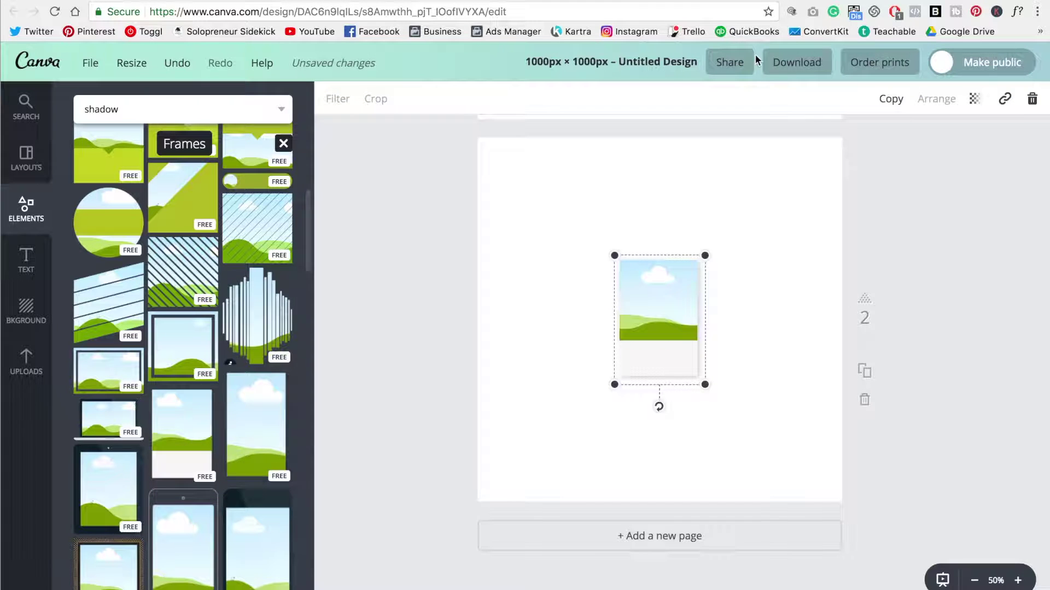
drag(704, 259, 740, 208)
drag(616, 383, 574, 440)
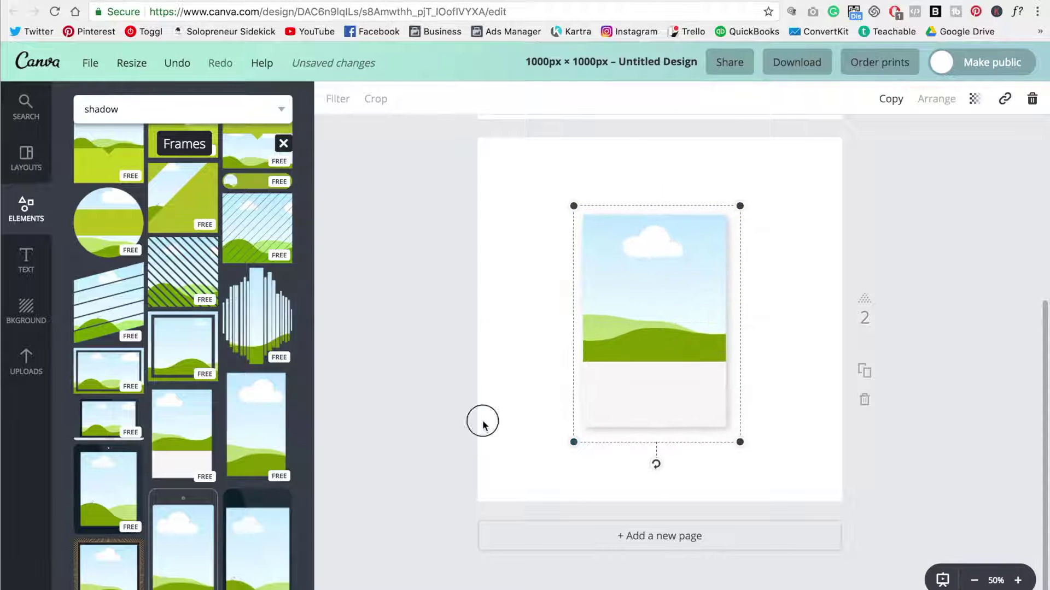
drag(605, 383, 658, 386)
click(746, 313)
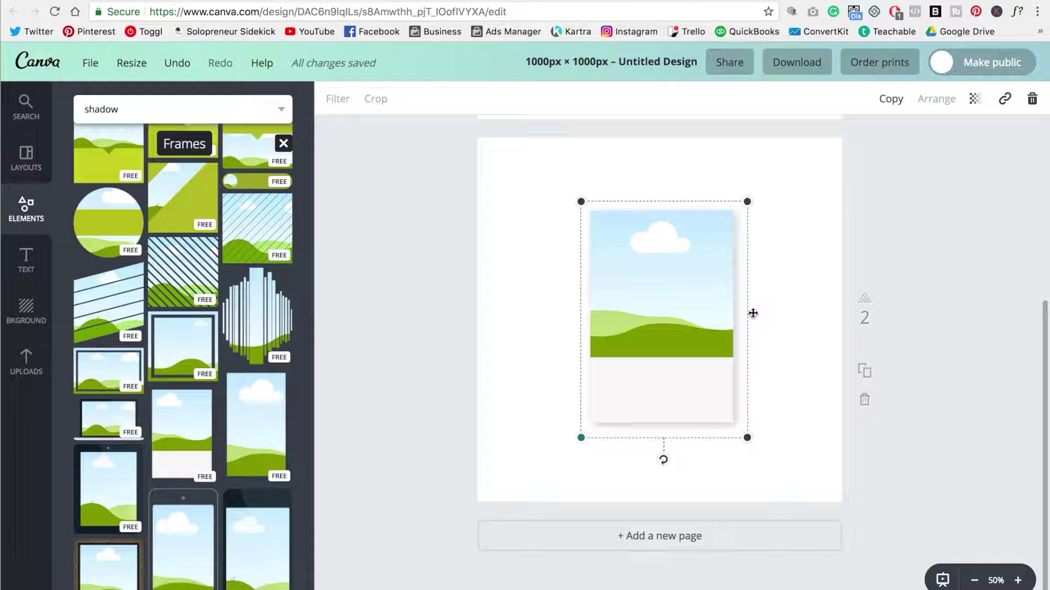
drag(581, 436, 519, 408)
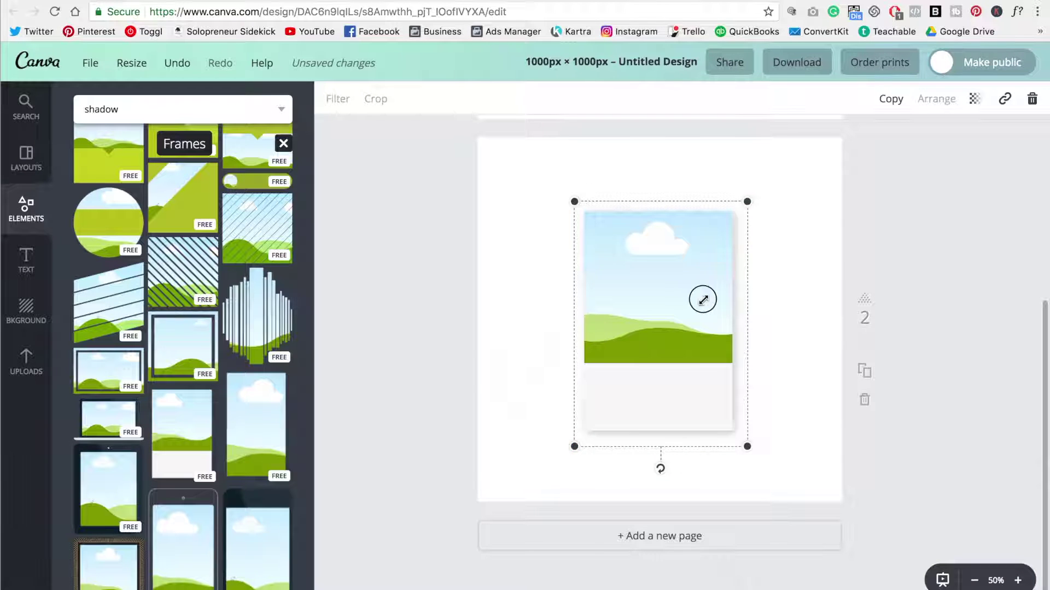
drag(704, 297, 715, 297)
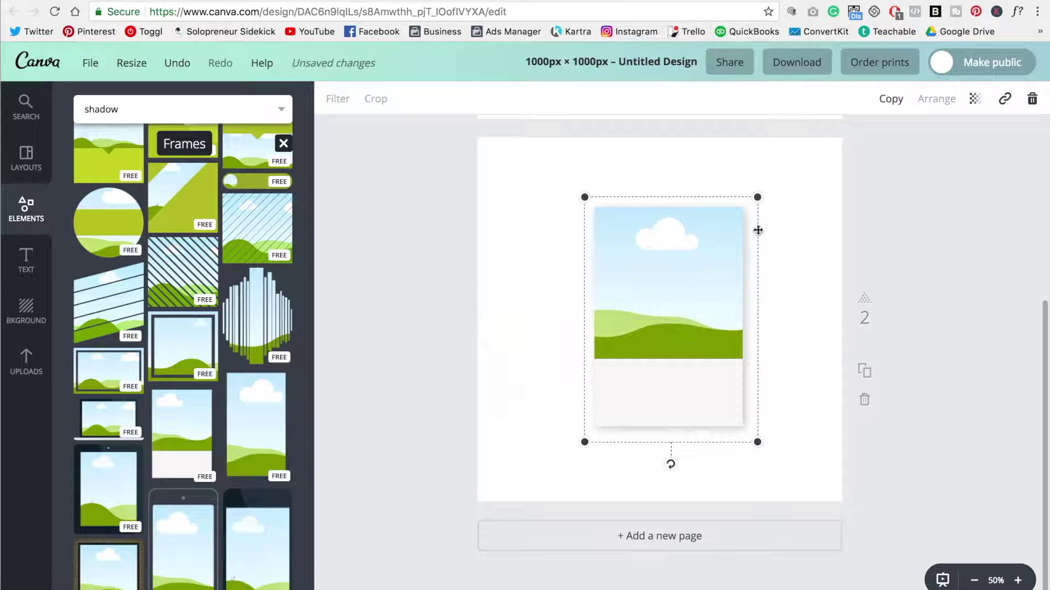
click(772, 191)
drag(673, 333, 661, 333)
click(25, 362)
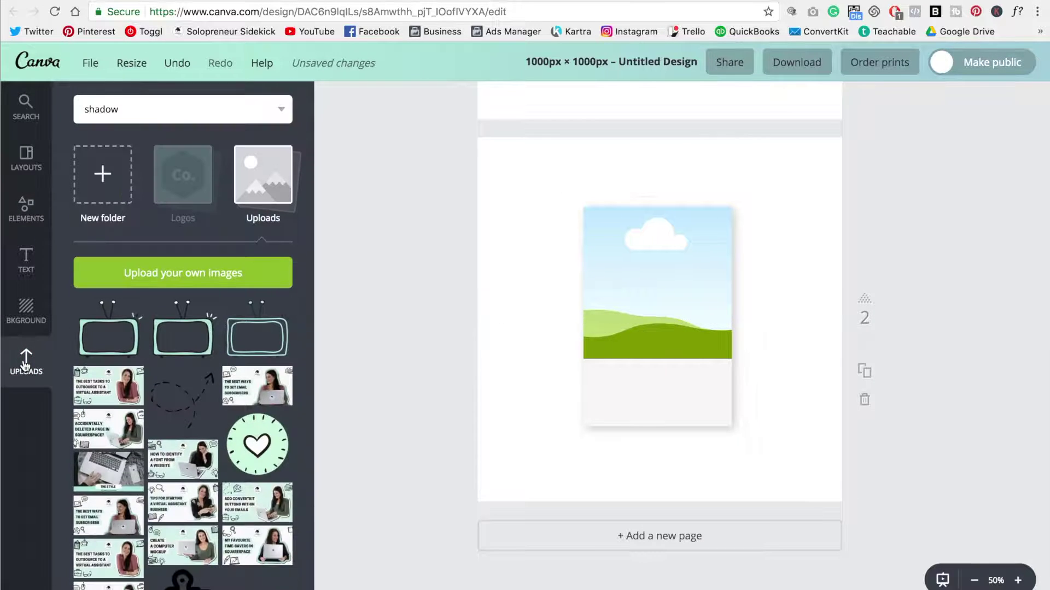
Upload the cover 0001 (1).jpg and back page 0011 (1).jpg images from the computer.
click(218, 273)
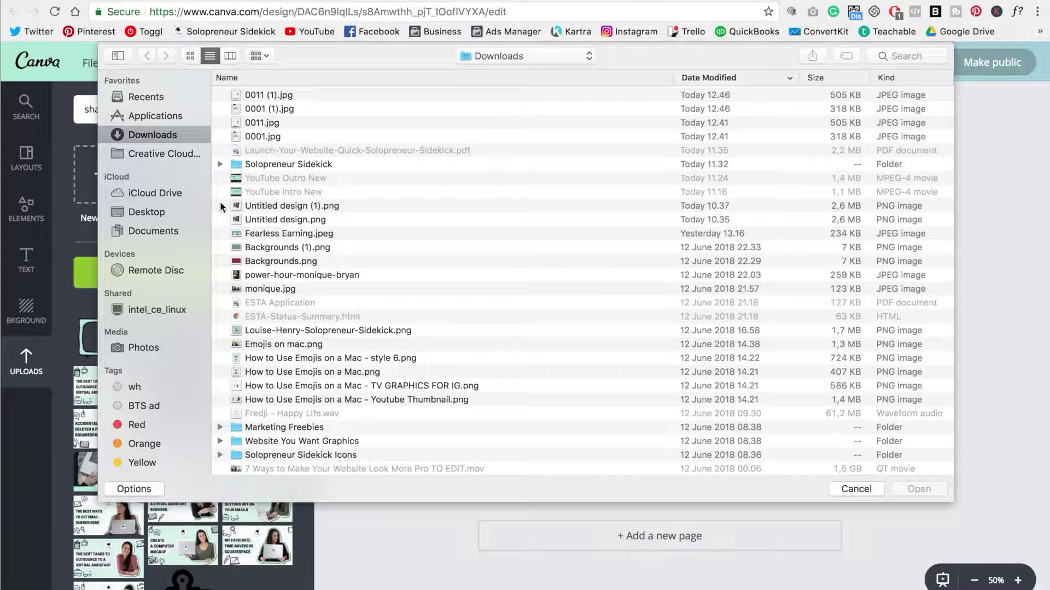
click(291, 109)
shift+click(292, 95)
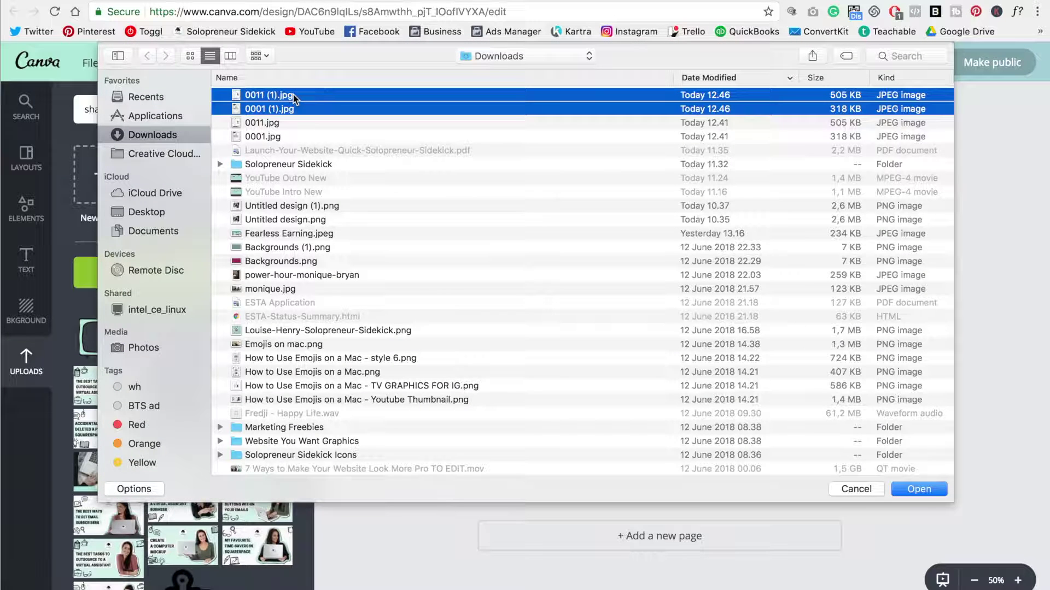
key(Return)
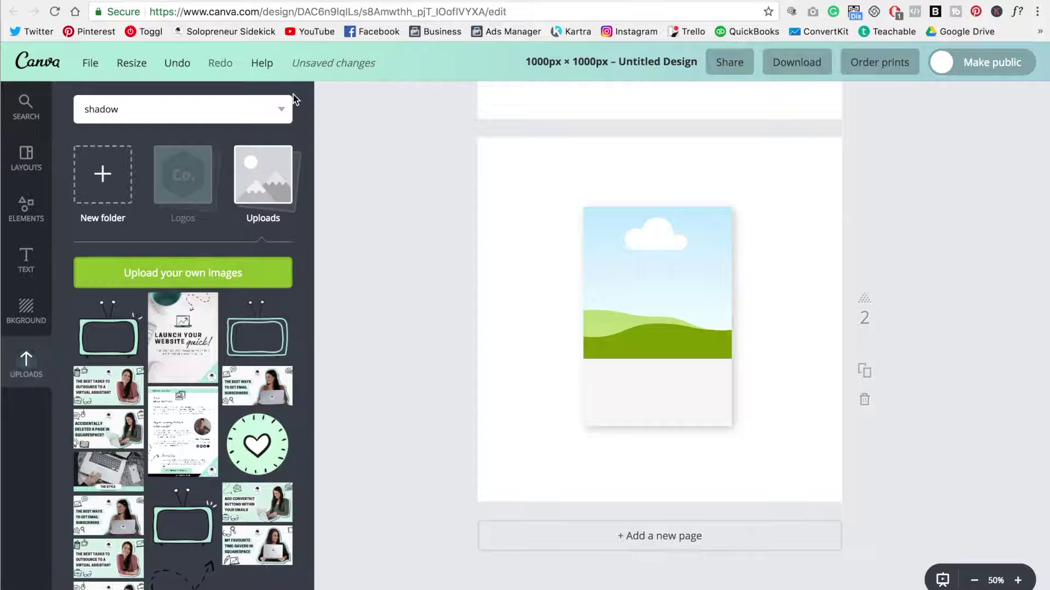
Place the Launch Your Website cover on page 2, resize it and move it below the frame.
click(186, 342)
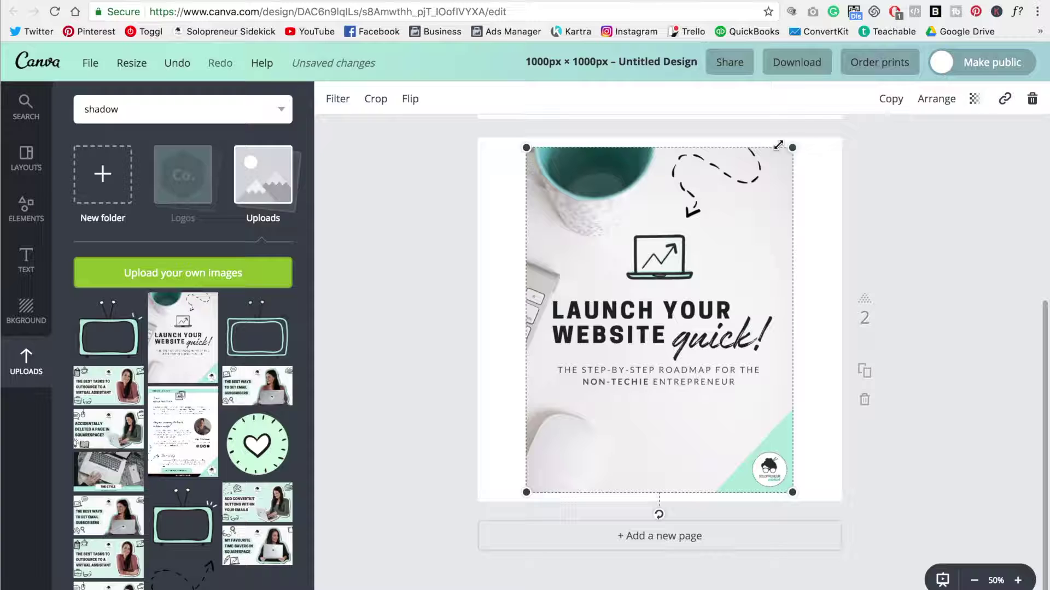
drag(798, 149, 648, 255)
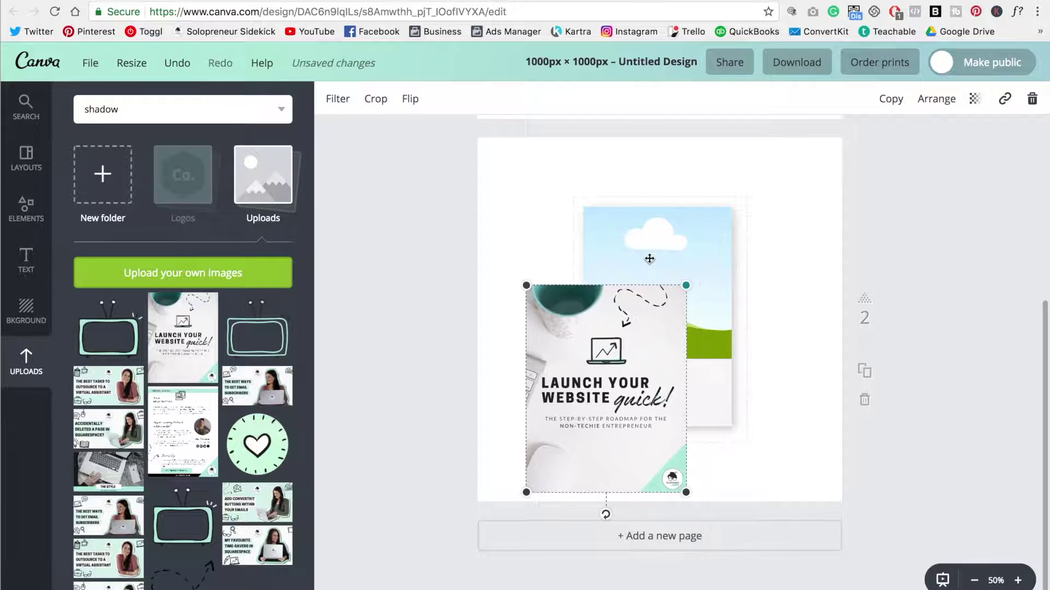
drag(578, 381, 515, 355)
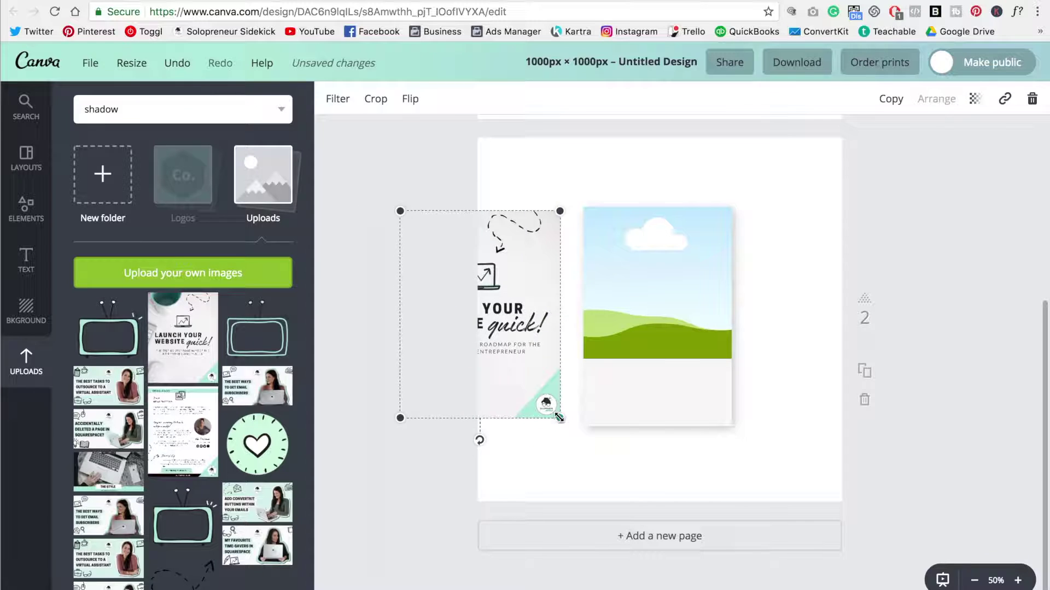
drag(560, 417, 569, 422)
click(556, 474)
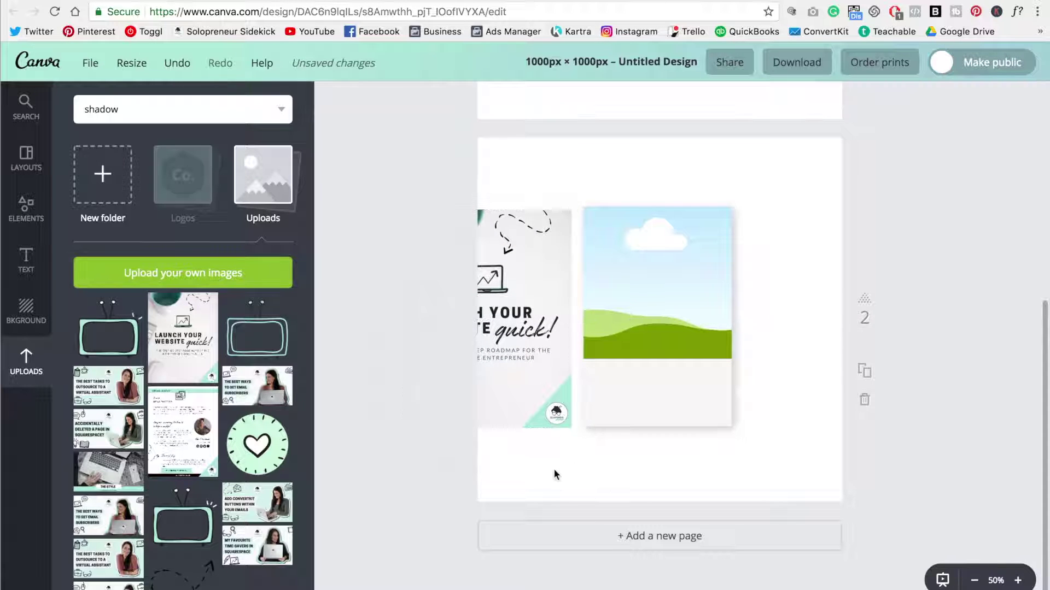
drag(504, 376, 503, 439)
drag(518, 272, 667, 462)
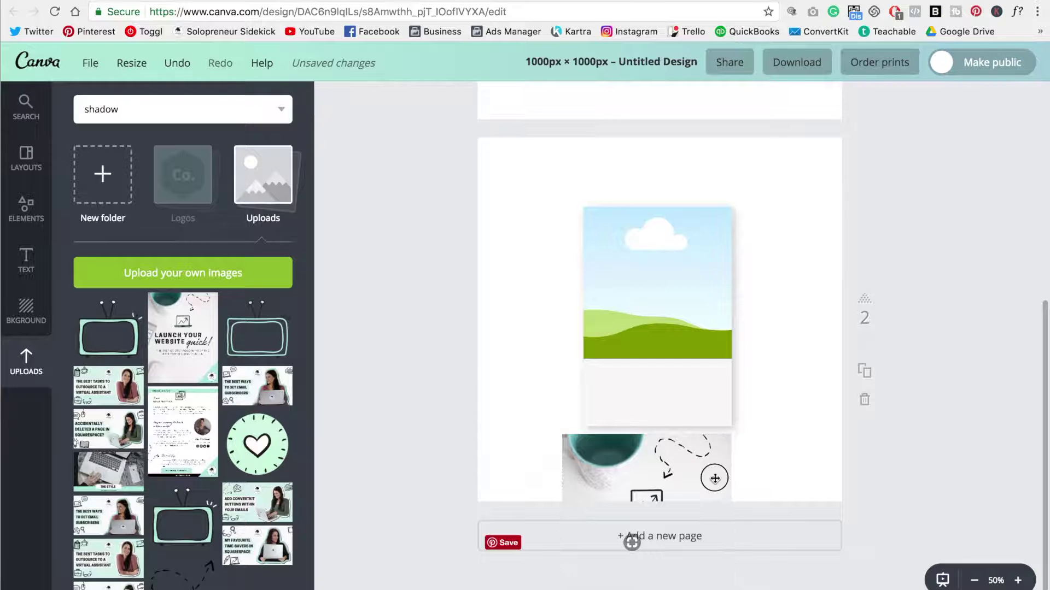
Duplicate the shadowed photo frame and offset the copy slightly left as a back page.
click(674, 251)
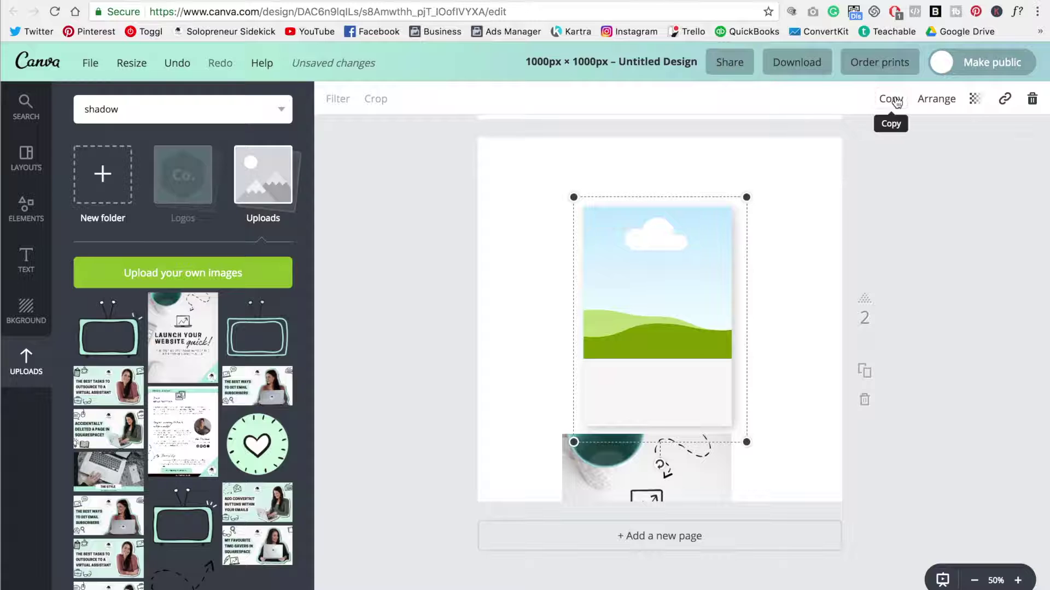
click(891, 99)
drag(707, 370, 678, 360)
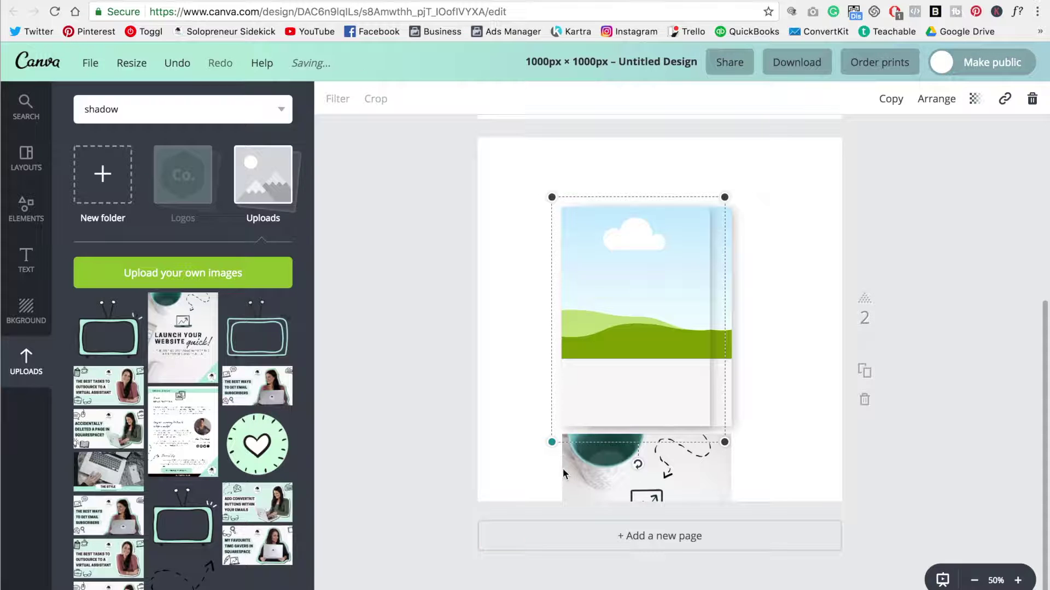
click(615, 498)
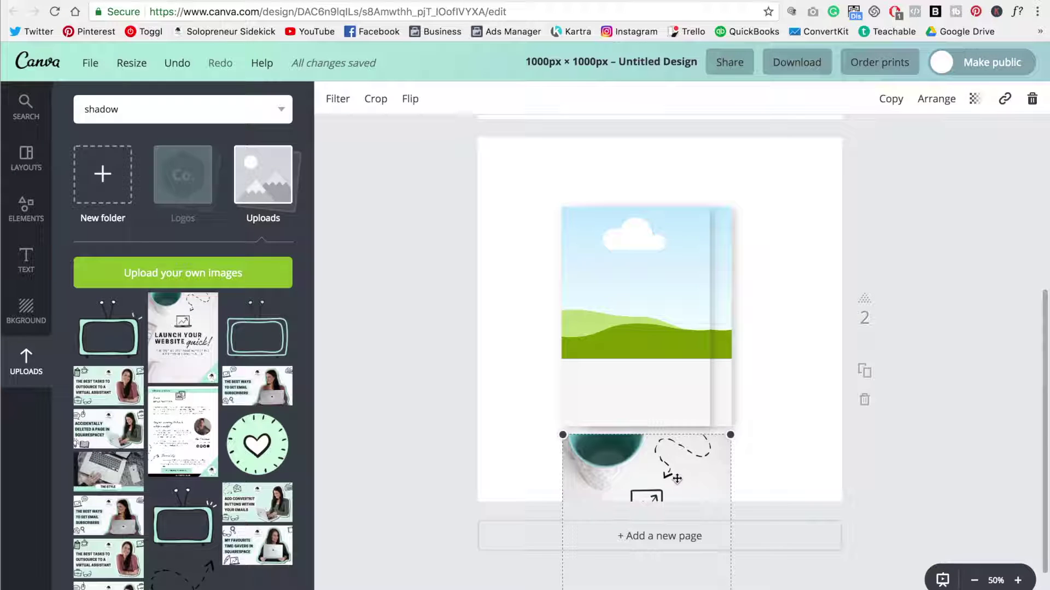
Reposition the cover image beside the frames, undoing an accidental drop into the frame, and resize slightly.
drag(678, 483, 491, 263)
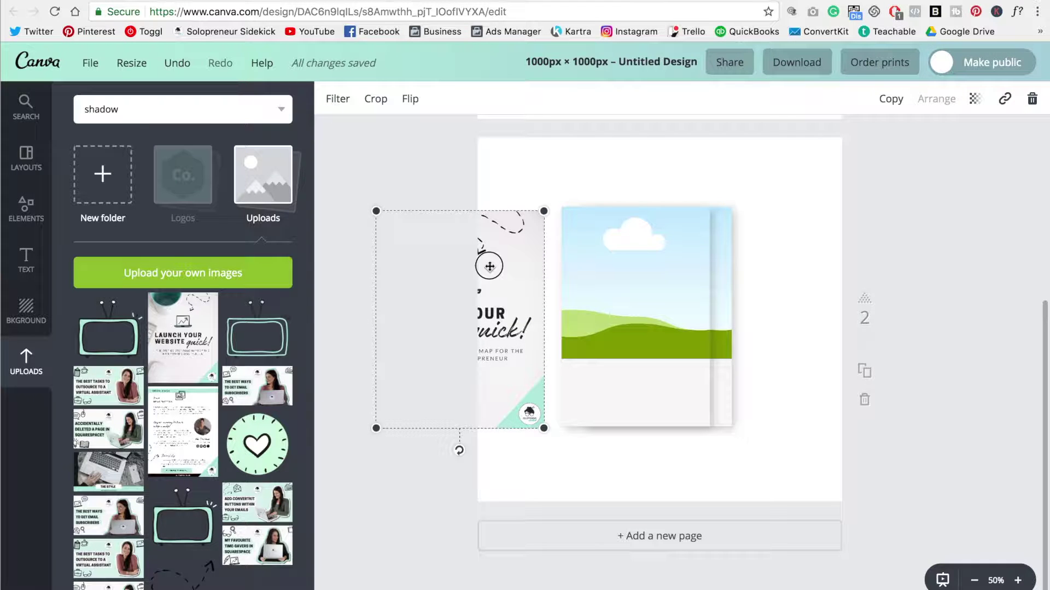
drag(489, 267, 619, 270)
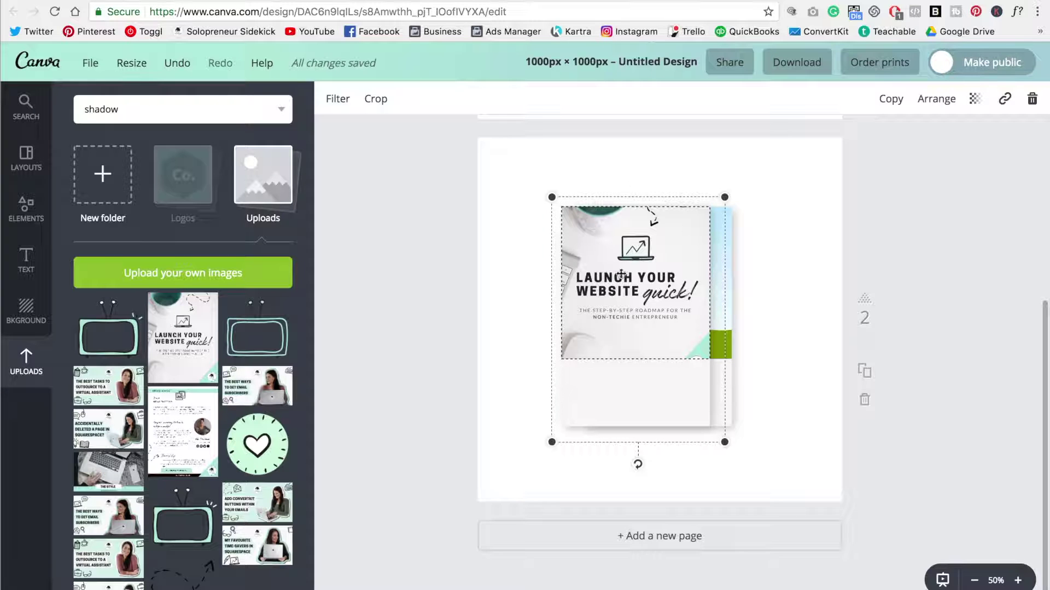
click(177, 63)
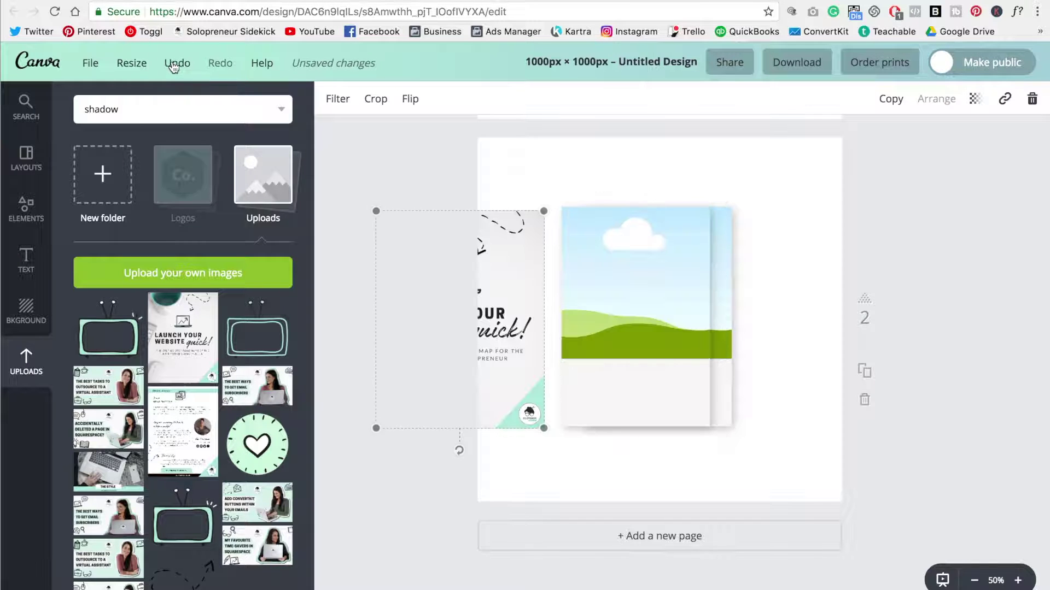
click(516, 251)
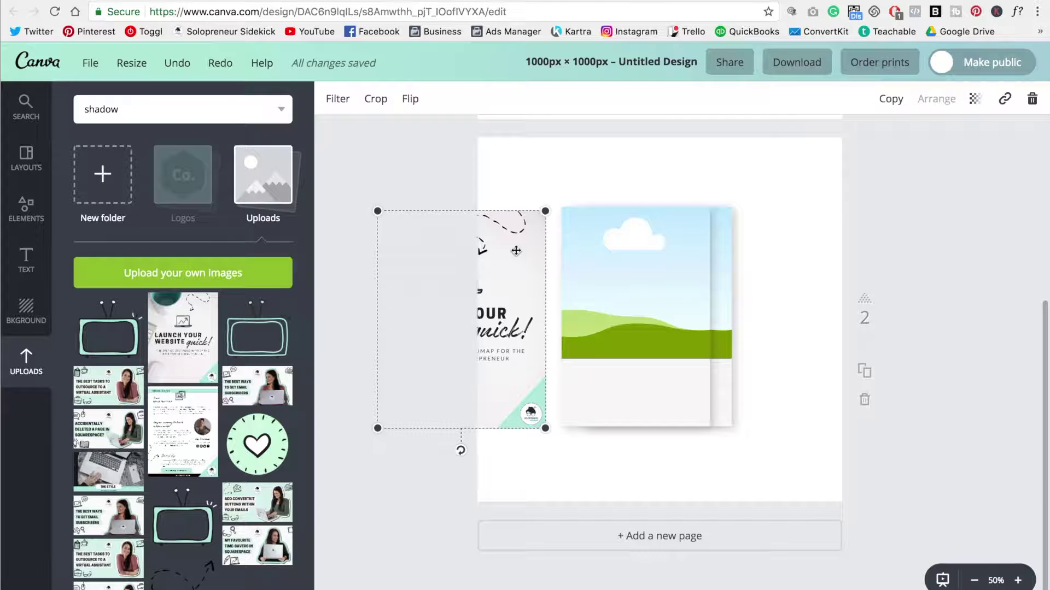
key(Right)
key(Right)
key(Right)
key(Right)
key(Right)
key(Right)
key(Right)
key(Right)
key(Right)
key(Right)
key(Right)
key(Right)
key(Right)
key(Right)
key(Right)
key(Right)
key(Right)
key(Right)
key(Right)
key(Right)
key(Right)
key(Right)
key(Right)
key(Right)
key(Right)
key(Right)
key(Right)
key(Right)
key(Right)
key(Right)
key(Right)
key(Right)
key(Right)
key(Right)
key(Right)
key(Right)
key(Right)
key(Right)
key(Right)
key(Right)
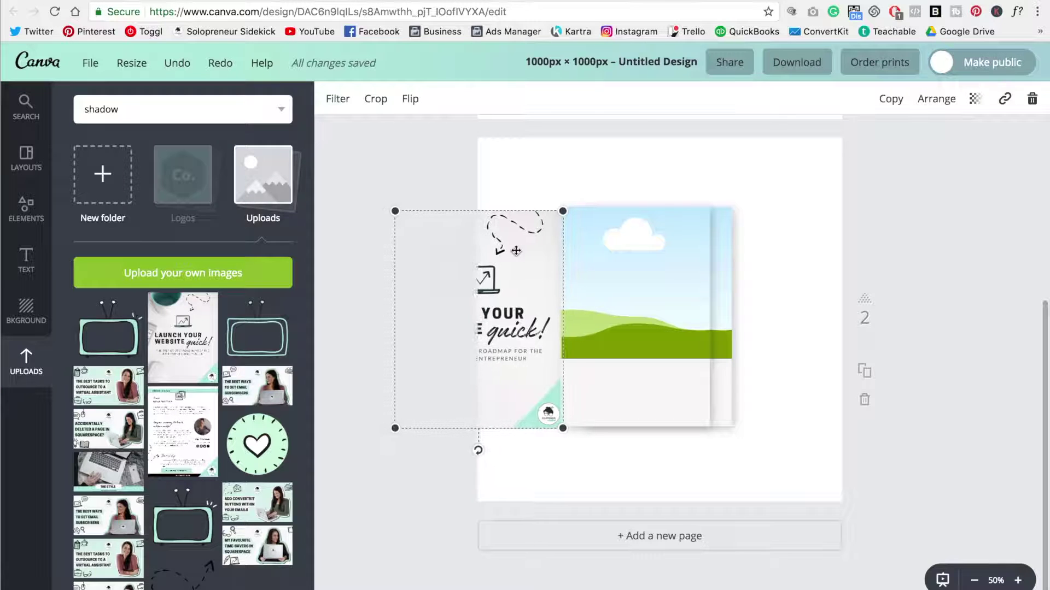
key(Right)
key(Right)
key(Right)
key(Right)
key(Right)
key(Right)
key(Right)
key(Right)
key(Right)
key(Right)
key(Right)
key(Right)
key(Right)
key(Right)
key(Right)
key(Right)
key(Right)
key(Right)
key(Right)
key(Right)
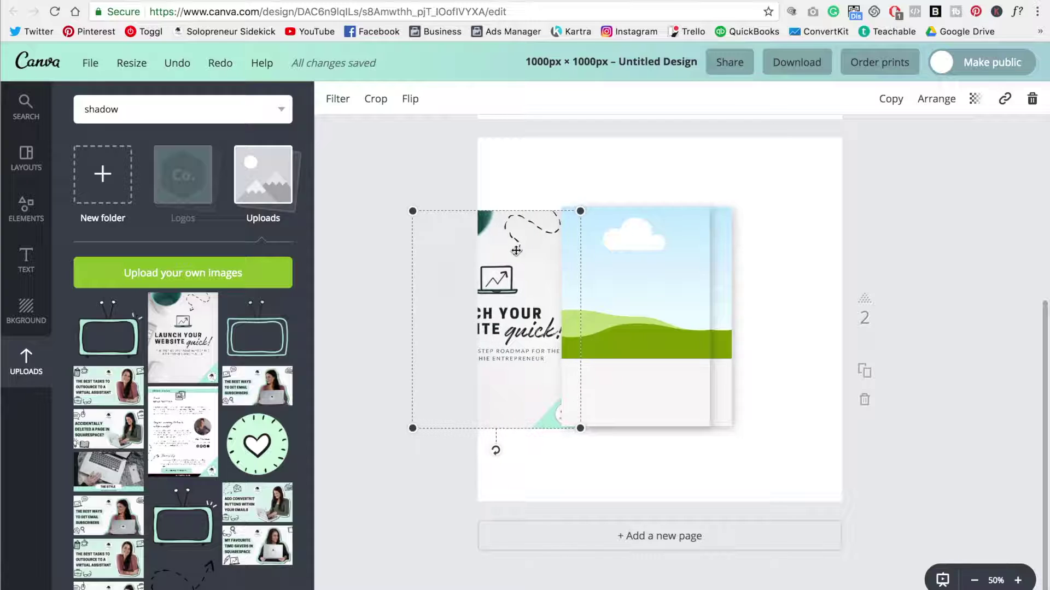
key(Right)
key(Right)
key(Right)
key(Right)
key(Right)
key(Right)
key(Right)
key(Right)
key(Right)
key(Right)
key(Right)
key(Right)
key(Right)
key(Right)
key(Right)
key(Right)
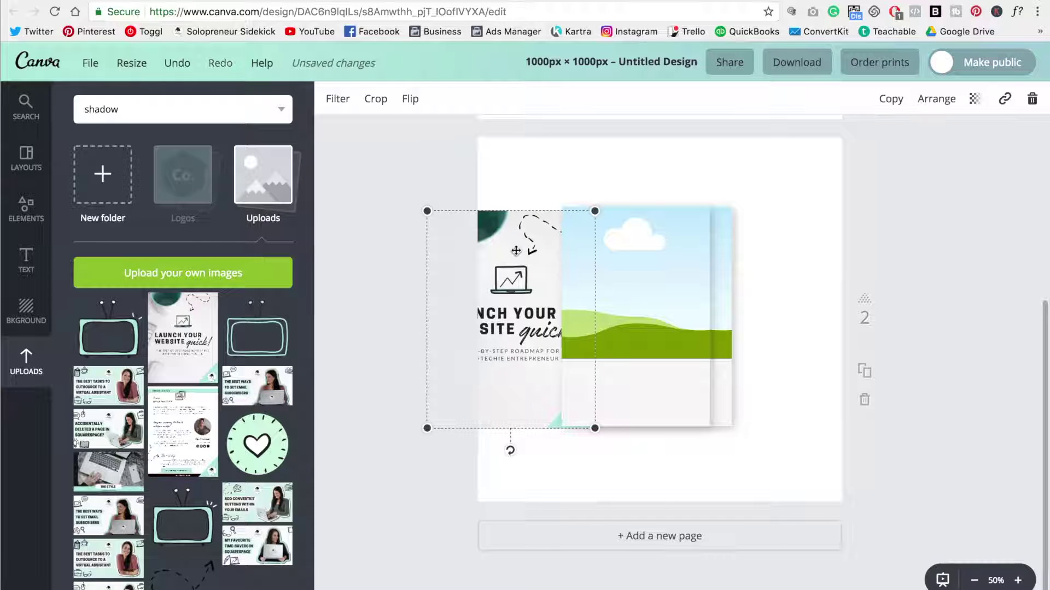
key(Up)
key(Up)
key(Up)
key(Up)
key(Up)
key(Up)
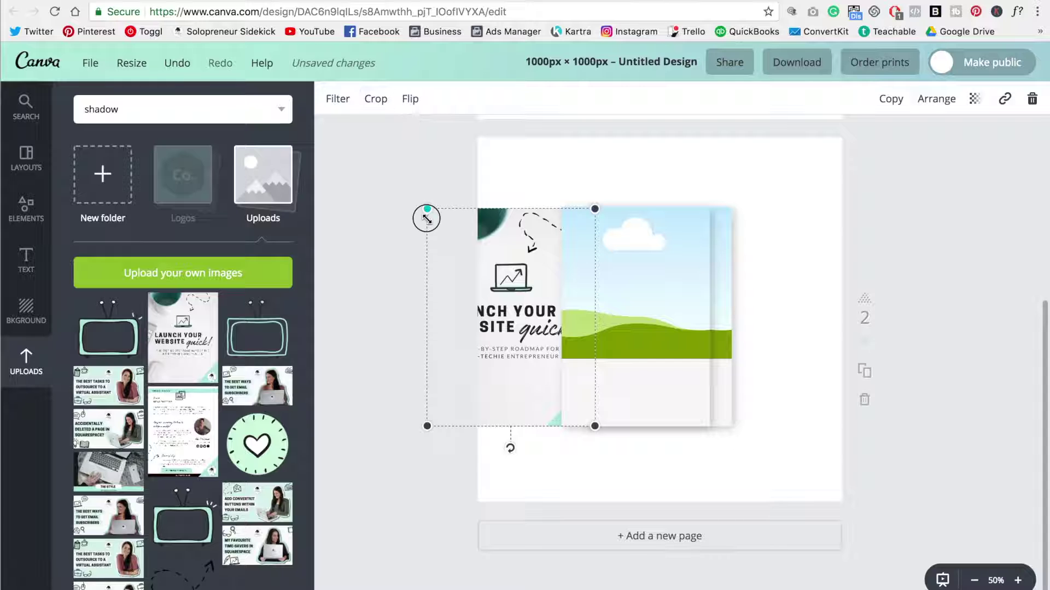
drag(426, 219, 423, 219)
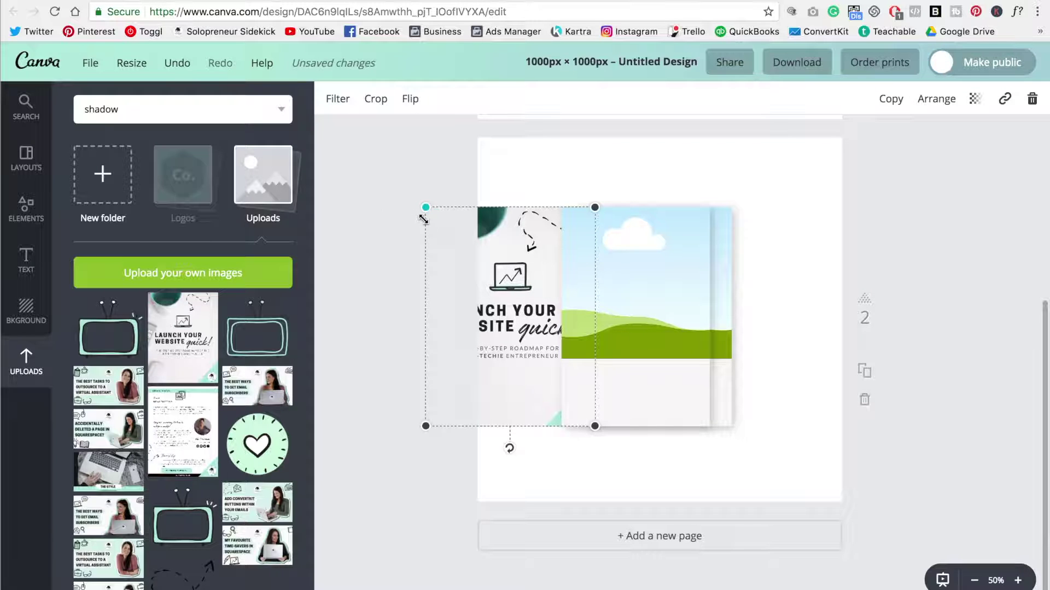
Bring the cover forward in front of the frames and nudge it exactly onto the front frame.
click(937, 101)
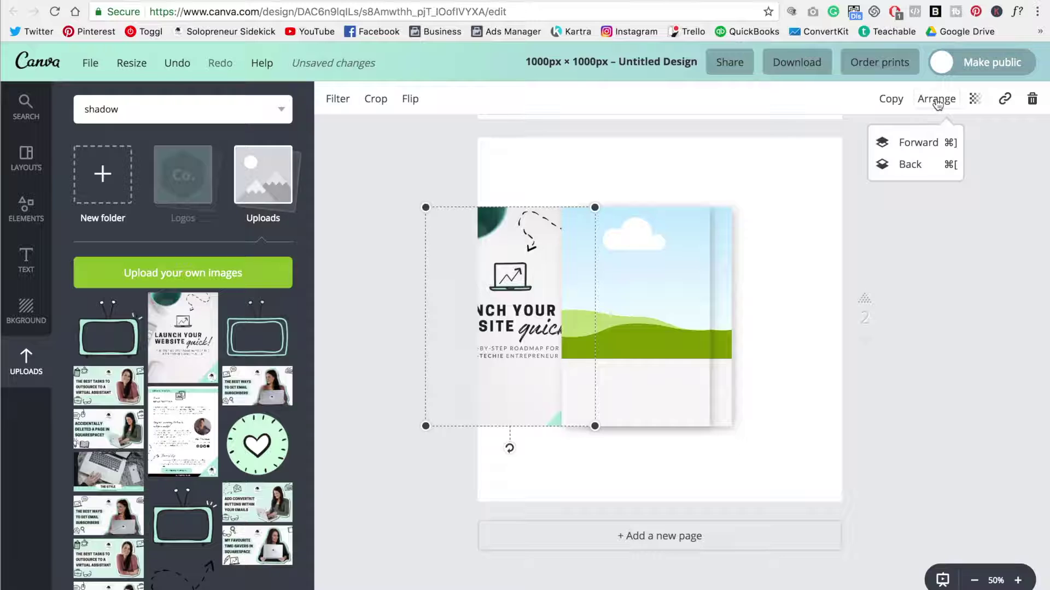
click(928, 143)
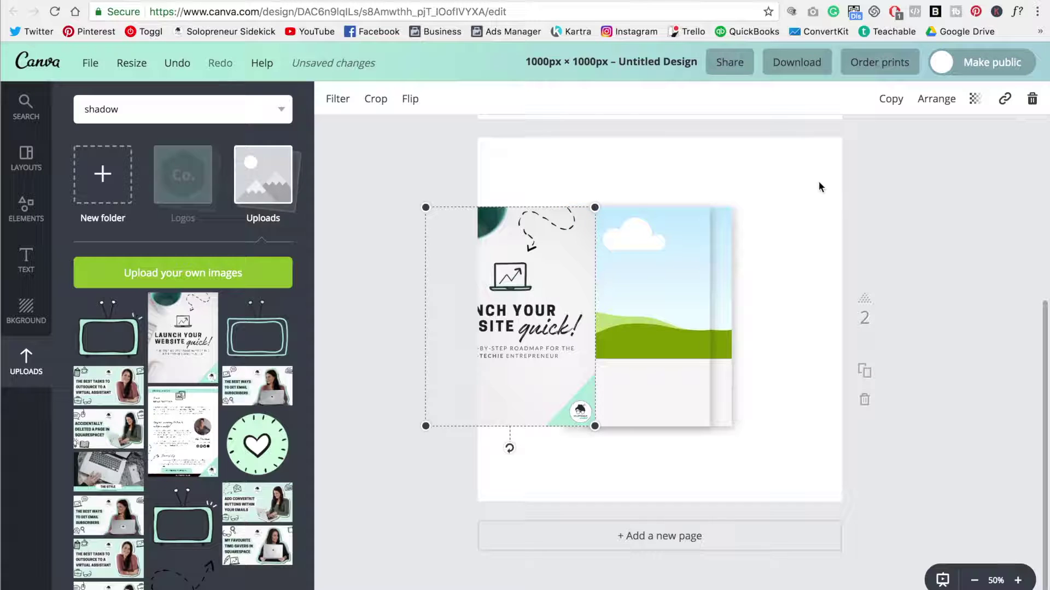
key(shift+Right)
key(shift+Right)
key(shift+Right)
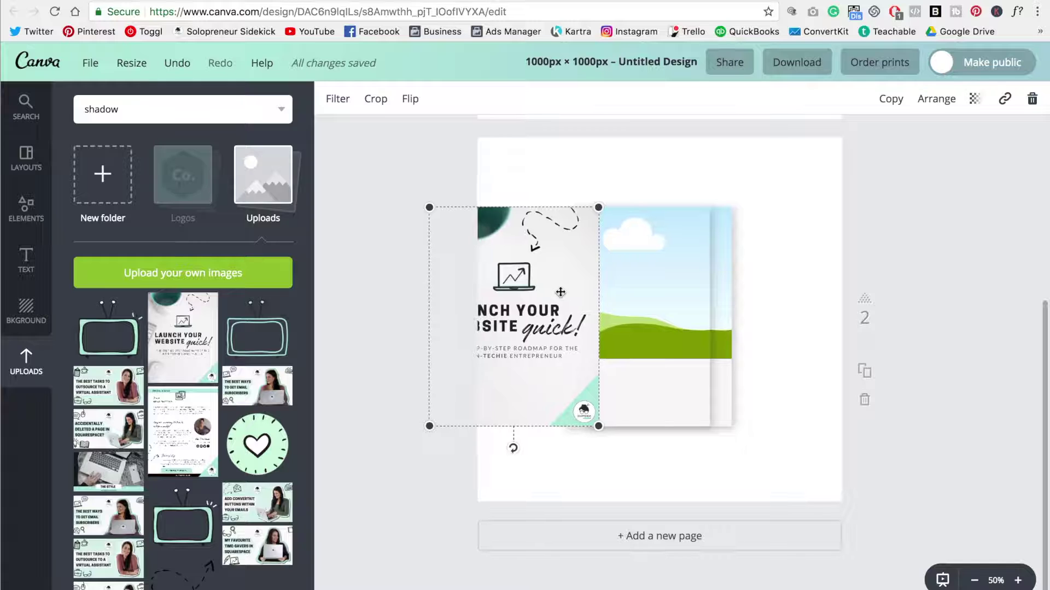
key(shift+Right)
key(shift+Right)
key(shift+Right)
key(shift+Right)
key(shift+Right)
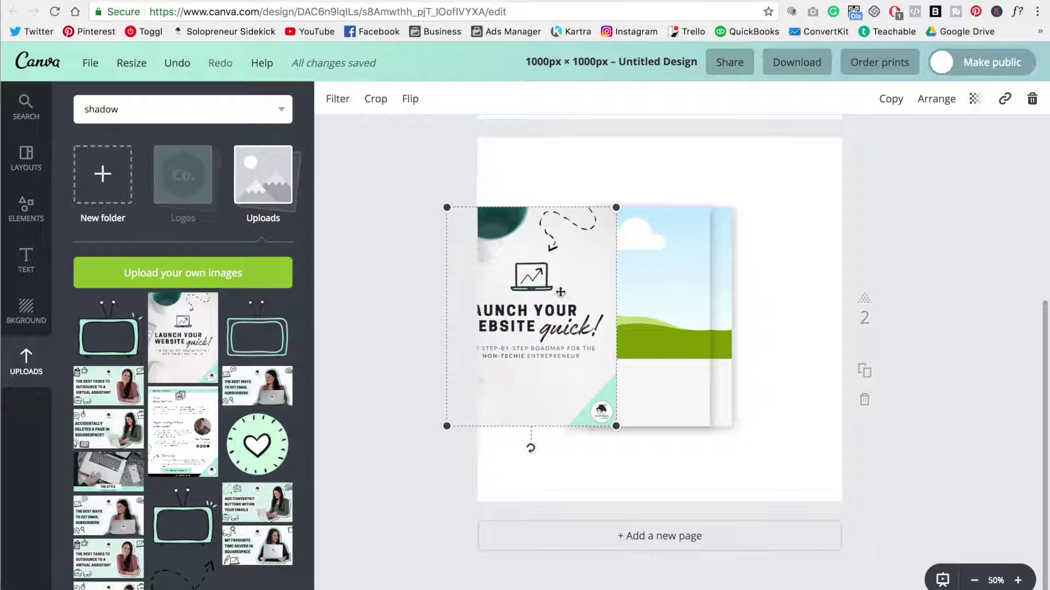
key(shift+Right)
key(shift+Right)
key(shift+Right)
key(shift+Right)
key(shift+Right)
key(shift+Right)
key(shift+Right)
key(shift+Right)
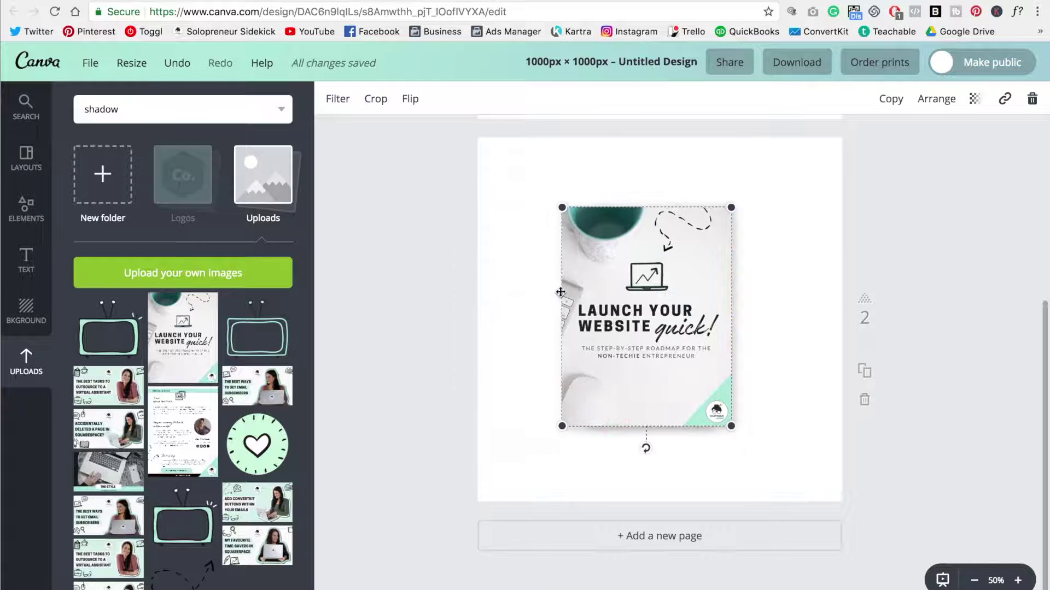
key(Right)
click(987, 199)
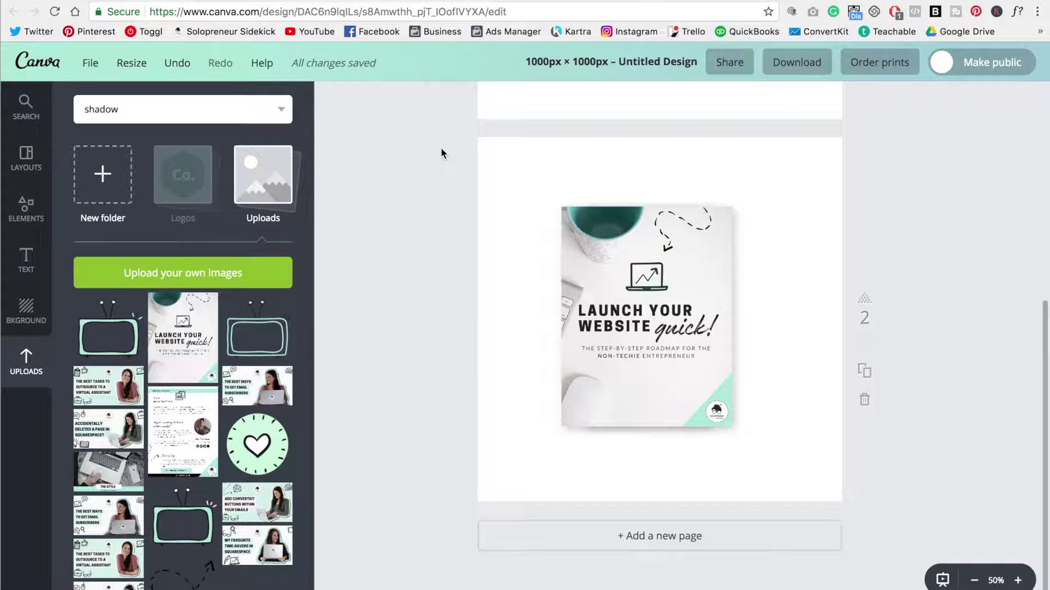
Group the cover and back page into one book mockup and shift it left.
drag(440, 146, 809, 479)
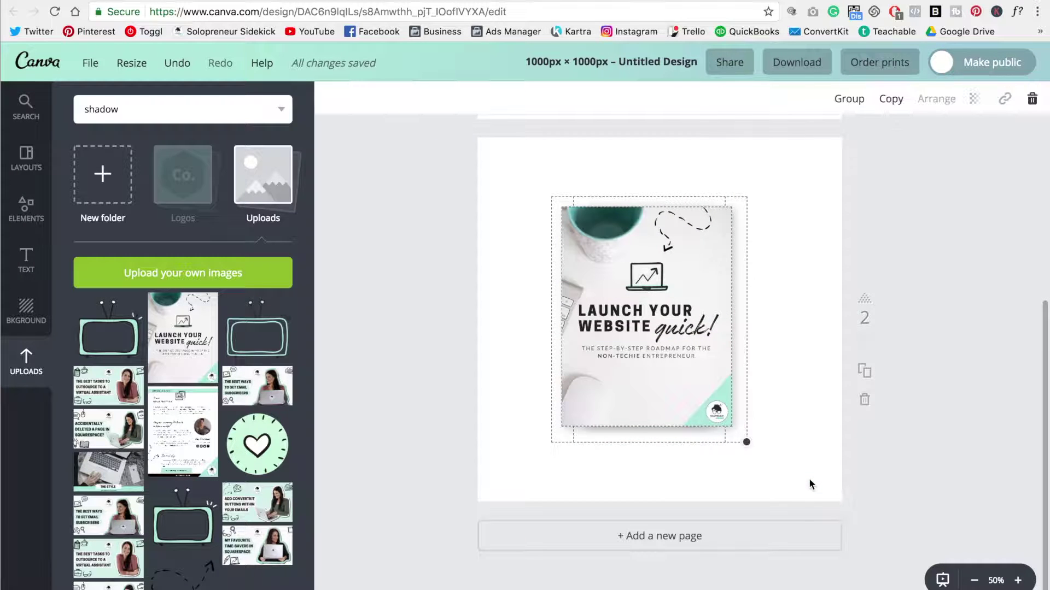
click(851, 103)
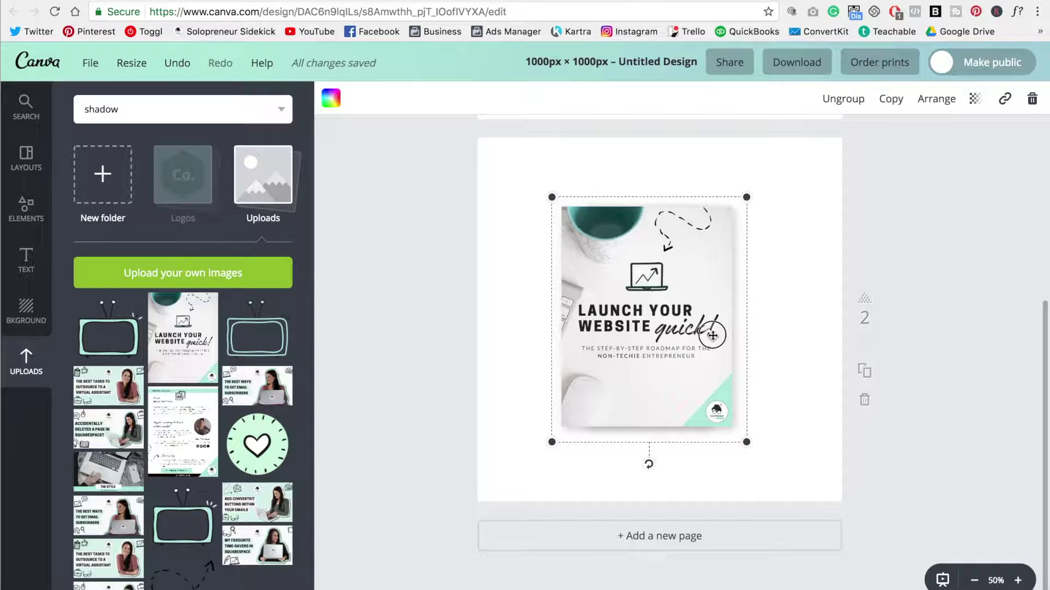
drag(712, 335, 672, 336)
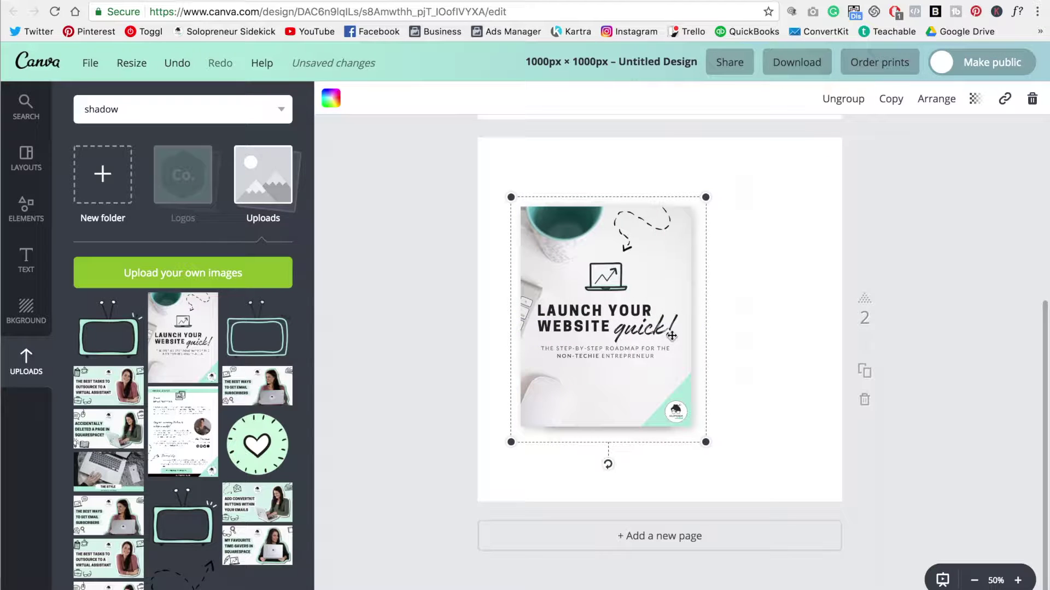
Duplicate the book mockup, line the copy up beside the original, and ungroup it.
click(897, 103)
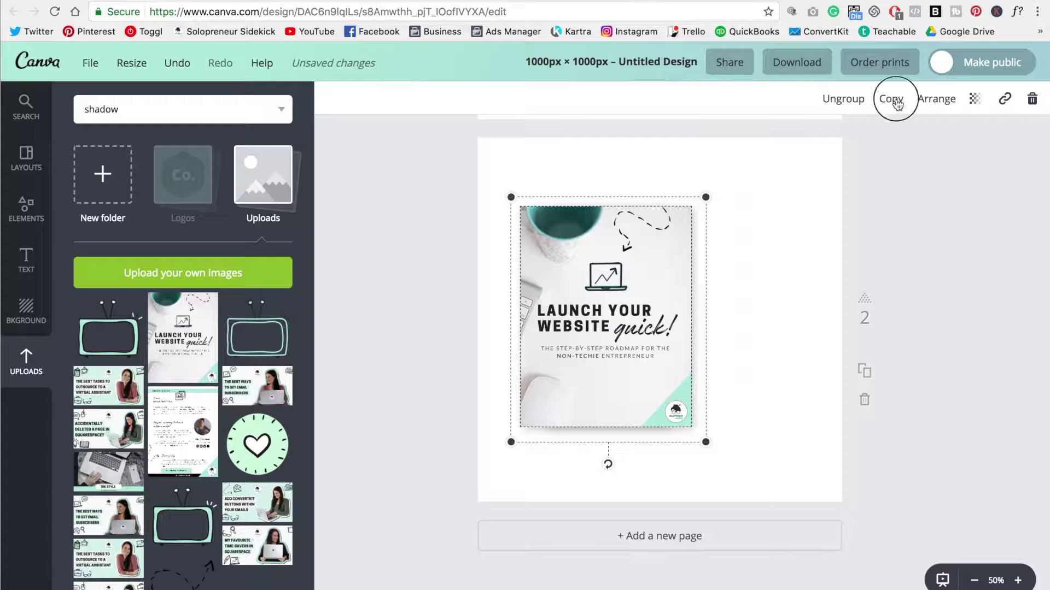
drag(602, 396, 768, 386)
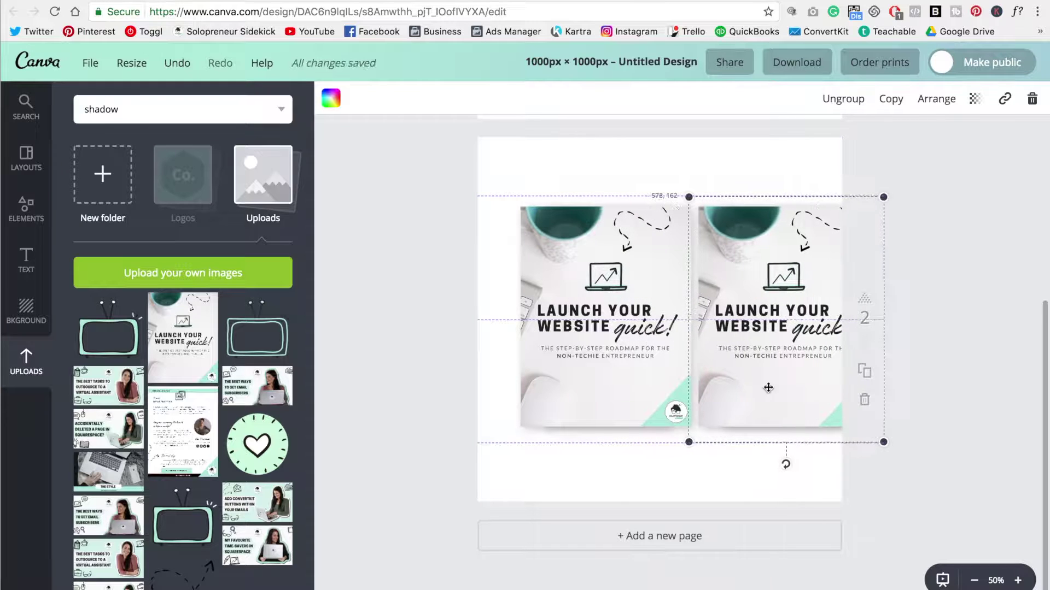
drag(618, 362, 585, 365)
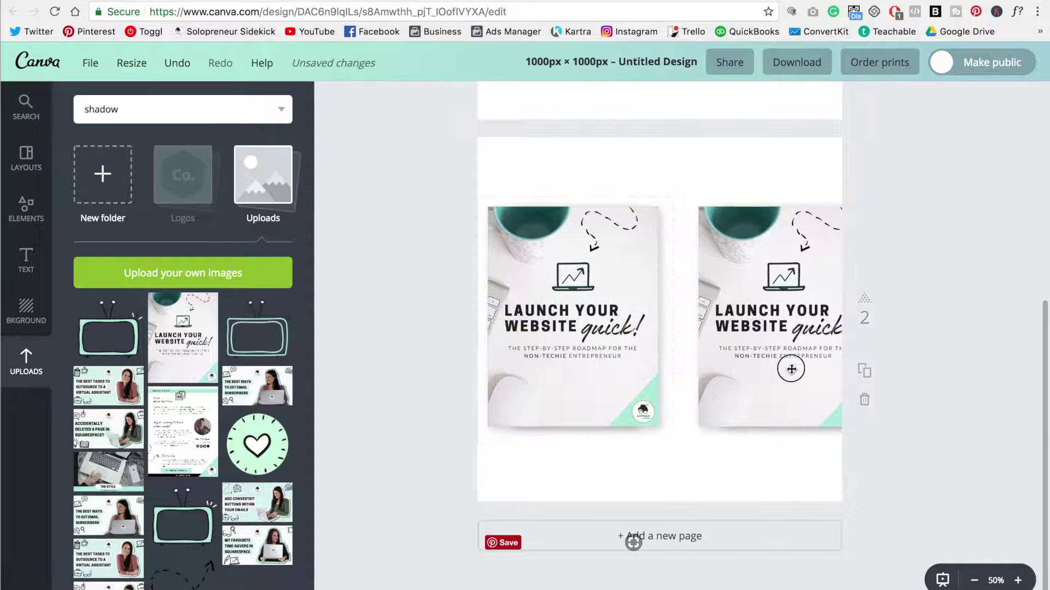
drag(793, 368, 773, 368)
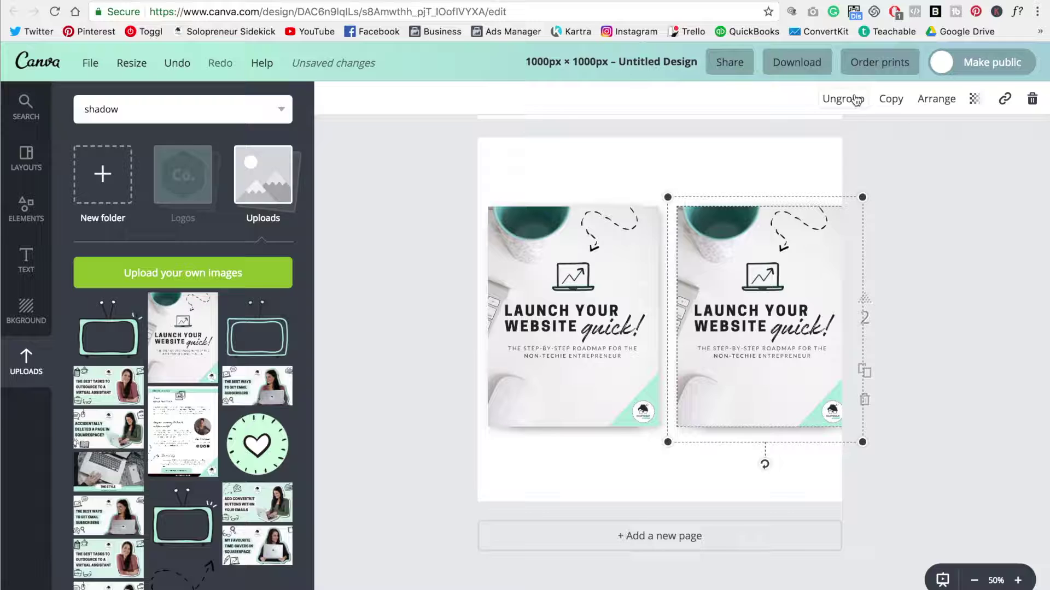
click(856, 98)
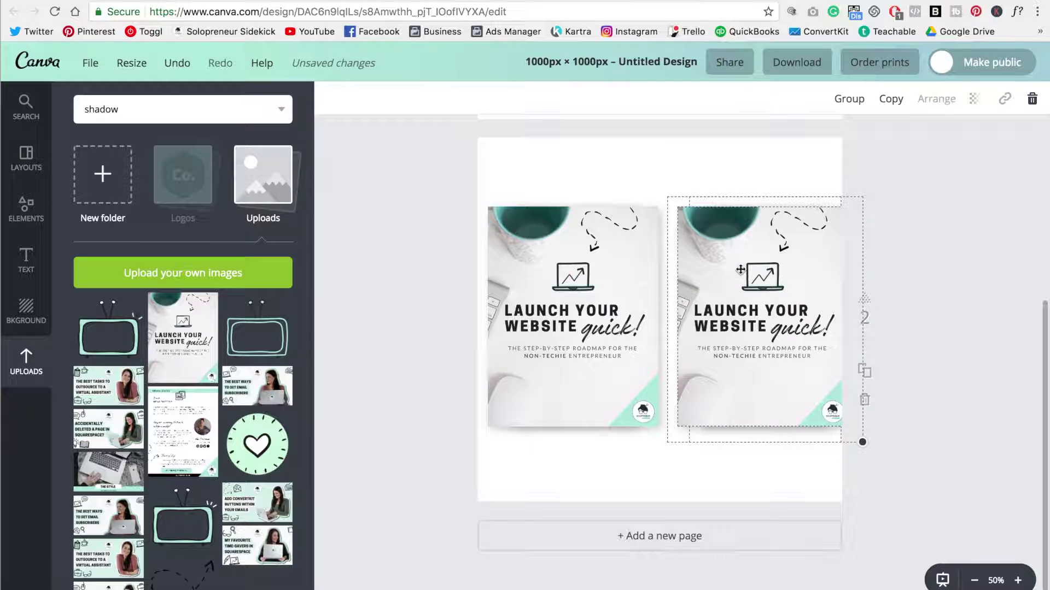
click(808, 180)
click(814, 248)
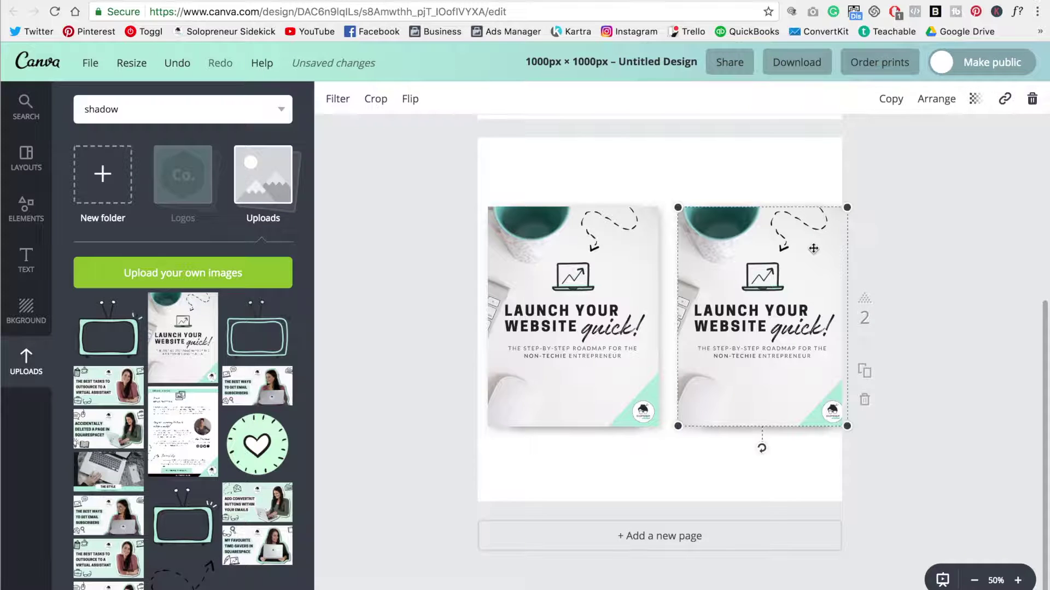
Replace the duplicate's cover with the back-page image and resize it to fit the frame.
key(Delete)
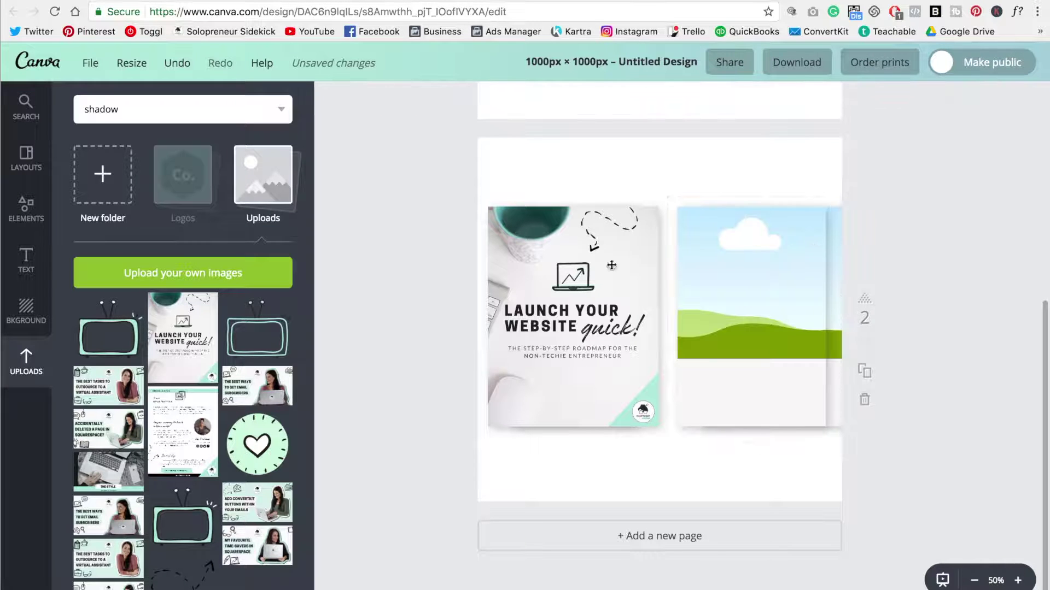
click(183, 429)
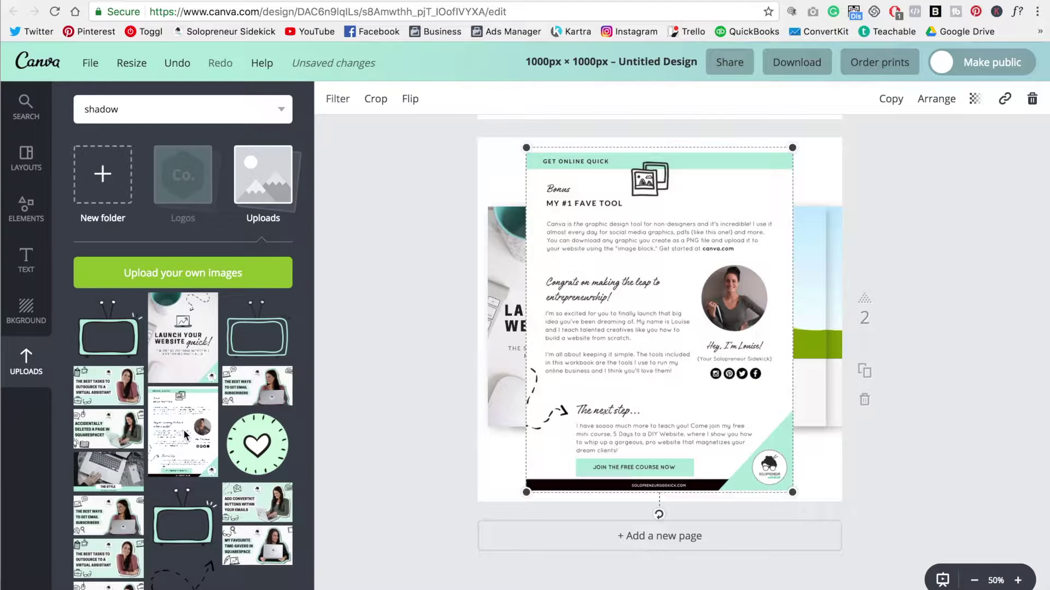
drag(795, 147, 728, 218)
drag(668, 405, 659, 430)
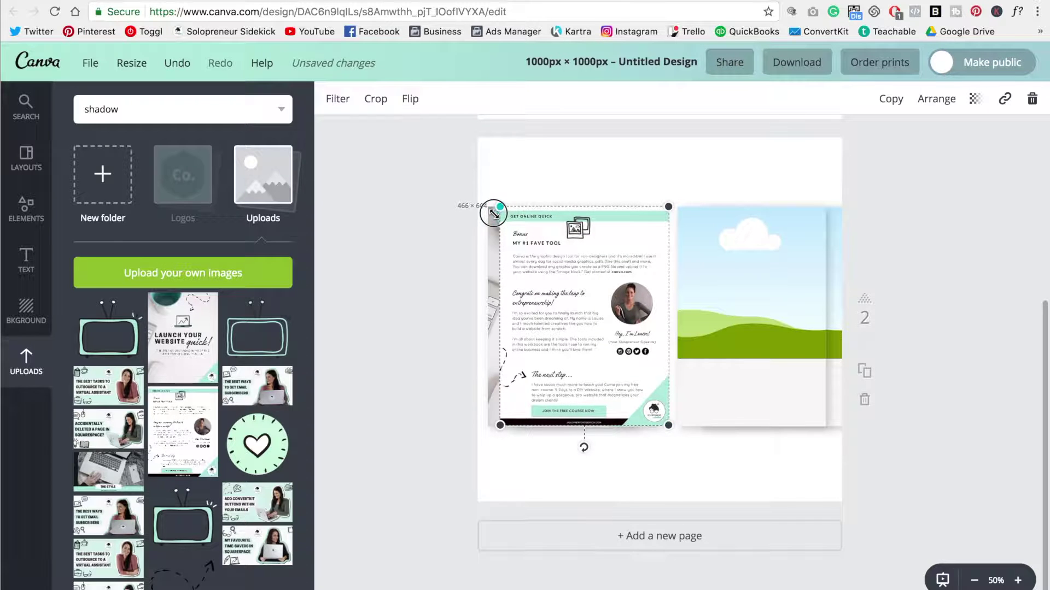
Shift the workbook page right with shift+arrow nudges onto the right mockup's front frame.
key(shift+Right)
key(shift+Right)
key(shift+Right)
key(shift+Right)
key(shift+Right)
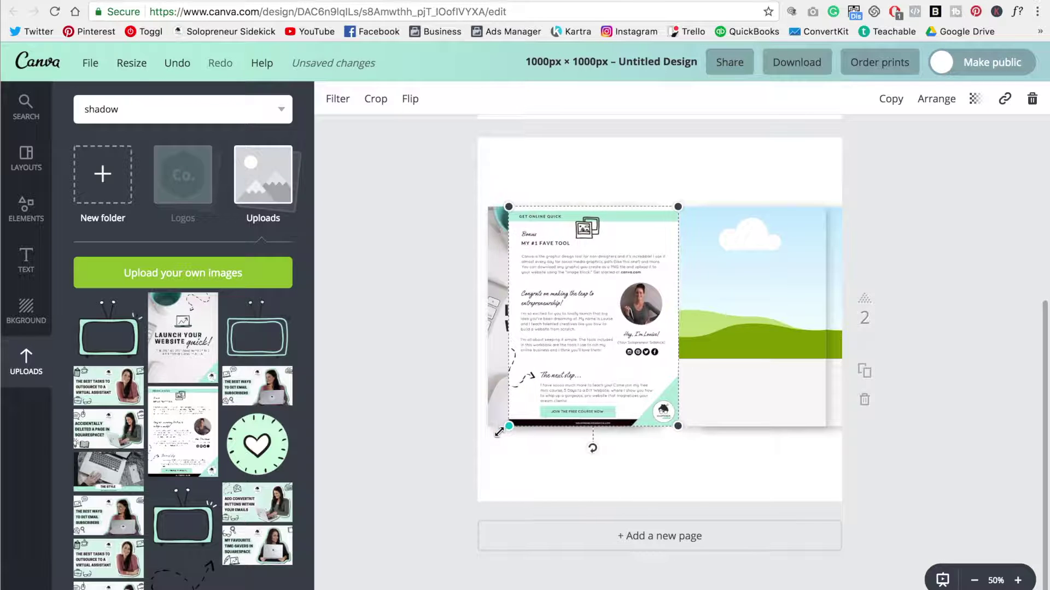
key(shift+Right)
key(shift+Right)
key(shift+Right)
key(shift+Right)
key(shift+Right)
key(shift+Right)
key(shift+Right)
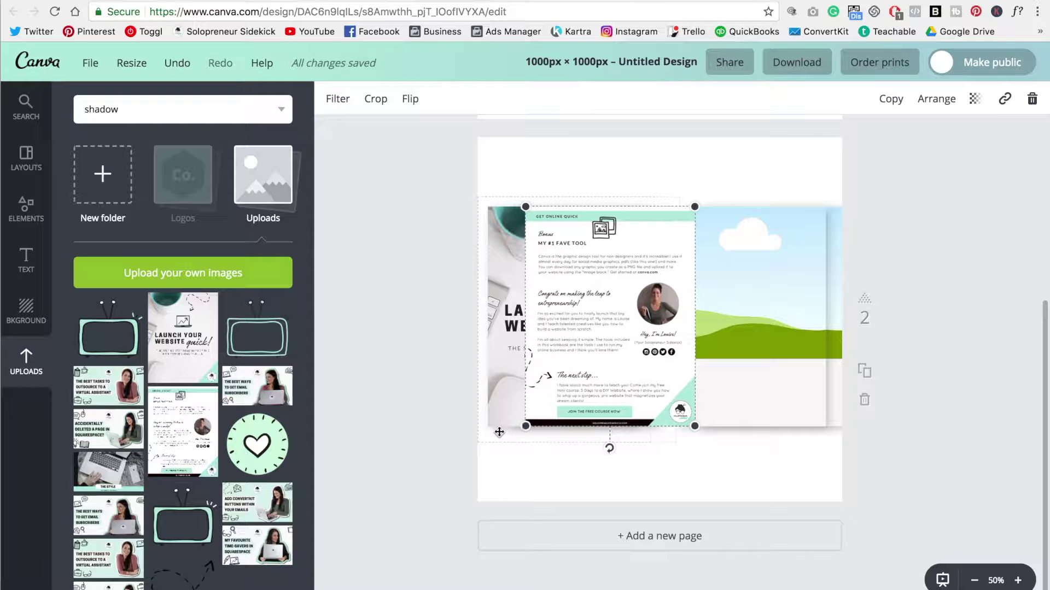
key(shift+Right)
key(shift+Right)
key(shift+Right)
key(shift+Right)
key(shift+Right)
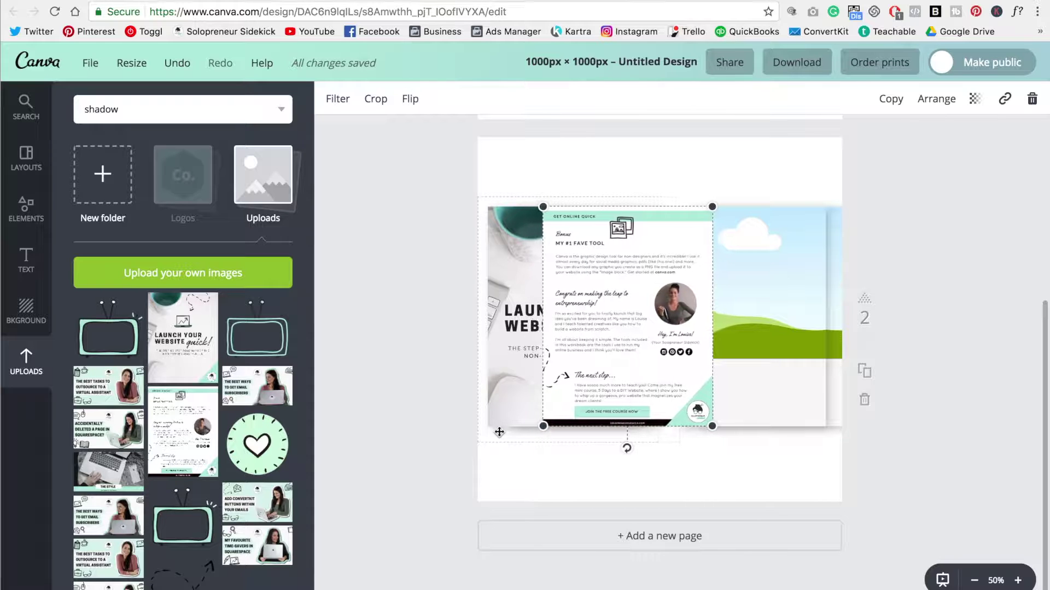
key(shift+Right)
key(shift+Right)
key(shift+Right)
key(shift+Right)
key(shift+Right)
key(shift+Right)
key(shift+Right)
key(shift+Right)
key(shift+Right)
key(shift+Right)
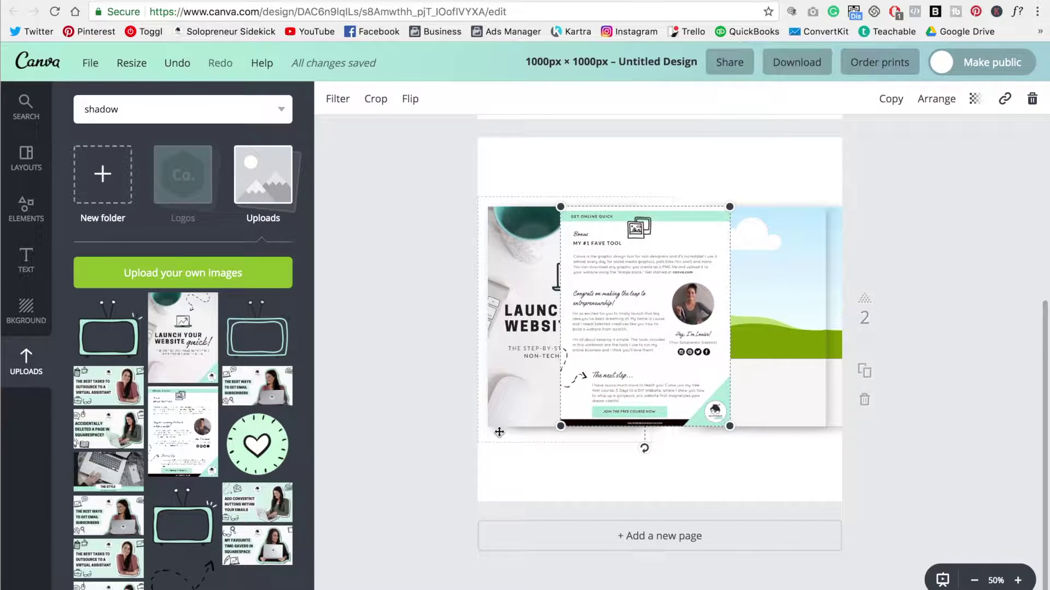
key(shift+Right)
key(shift+Right)
key(shift+Right)
key(shift+Right)
key(shift+Right)
key(shift+Right)
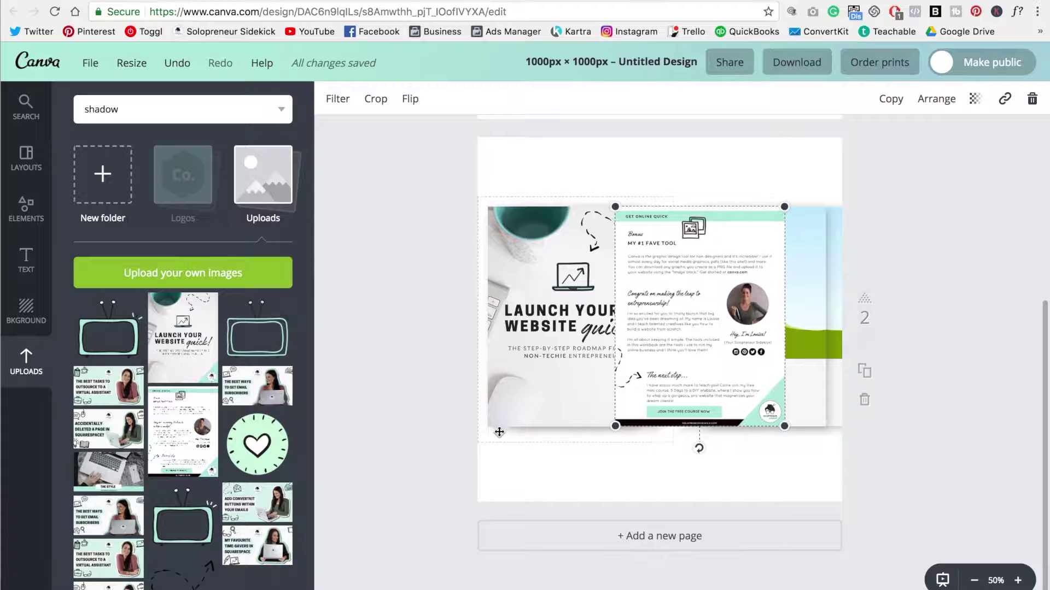
key(shift+Right)
key(shift+Right)
key(shift+Right)
key(shift+Right)
key(shift+Right)
key(shift+Right)
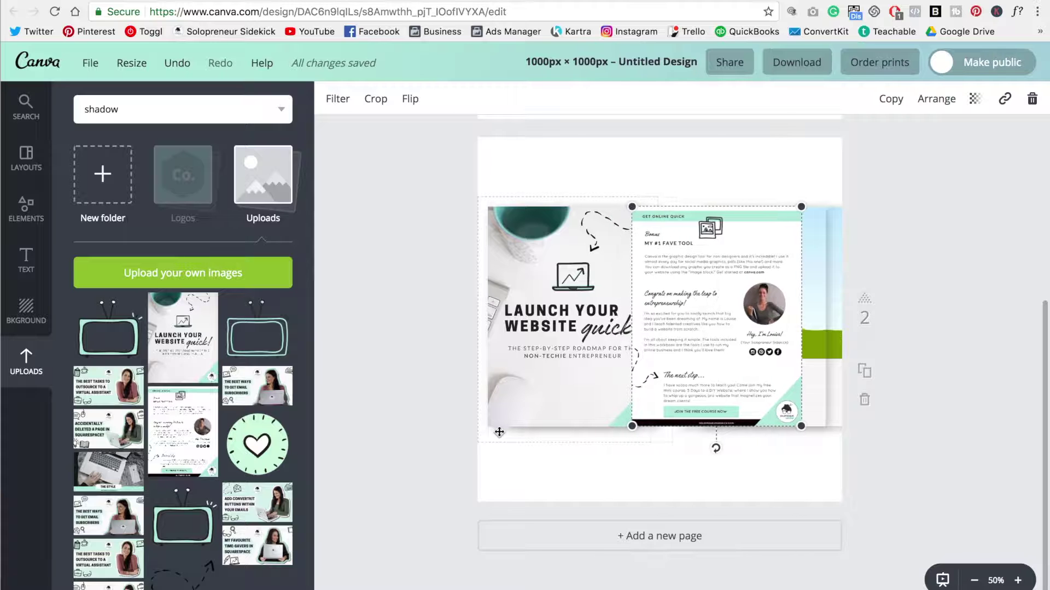
key(shift+Right)
key(shift+Right)
key(shift+Right)
key(shift+Right)
key(shift+Right)
key(shift+Right)
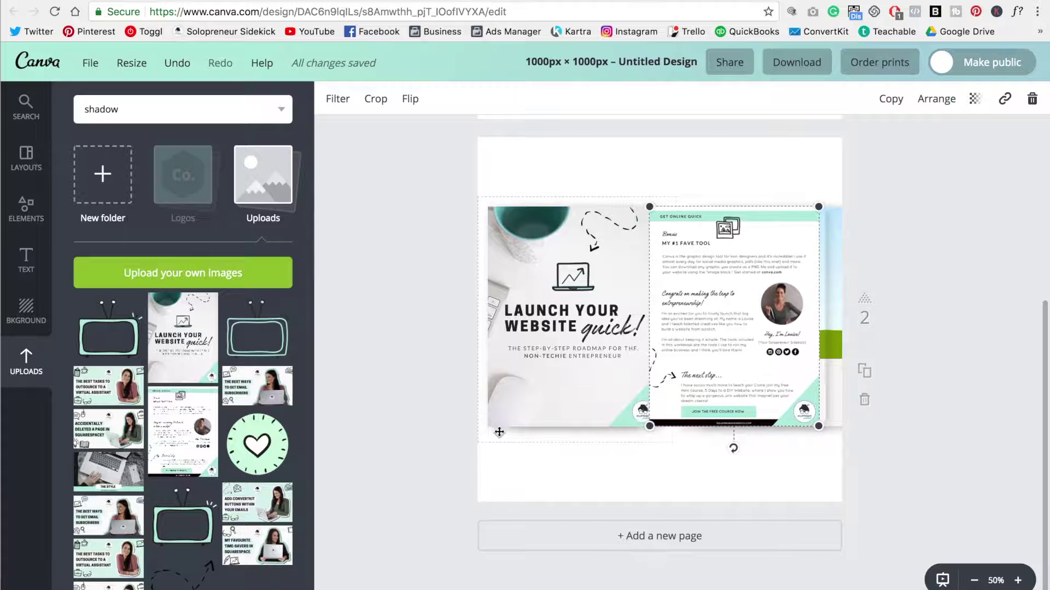
key(shift+Right)
key(shift+Right)
key(shift+Right)
key(shift+Right)
key(shift+Right)
key(shift+Right)
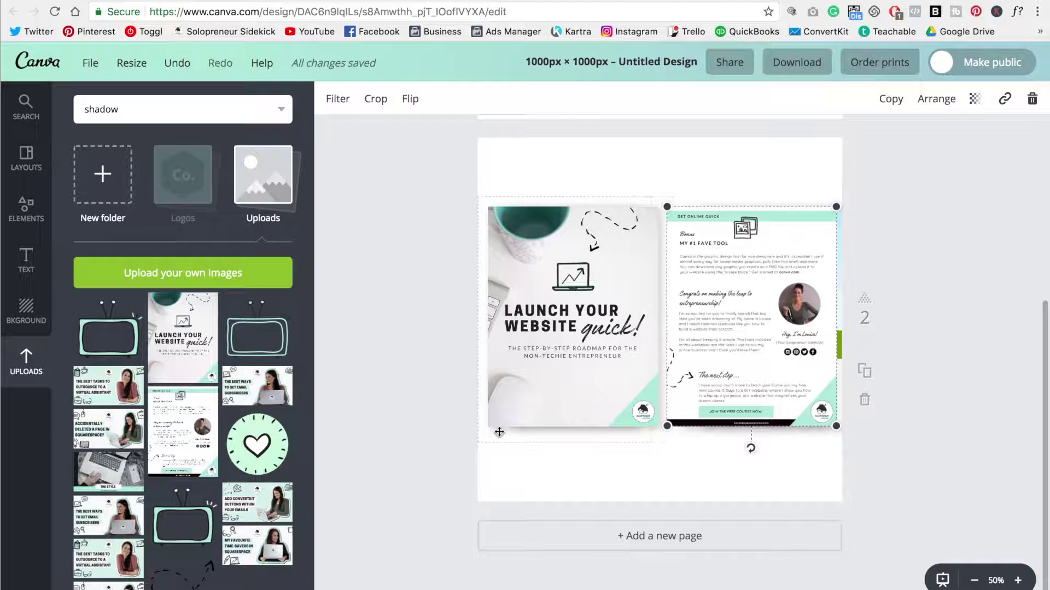
key(shift+Right)
key(shift+Right)
key(shift+Right)
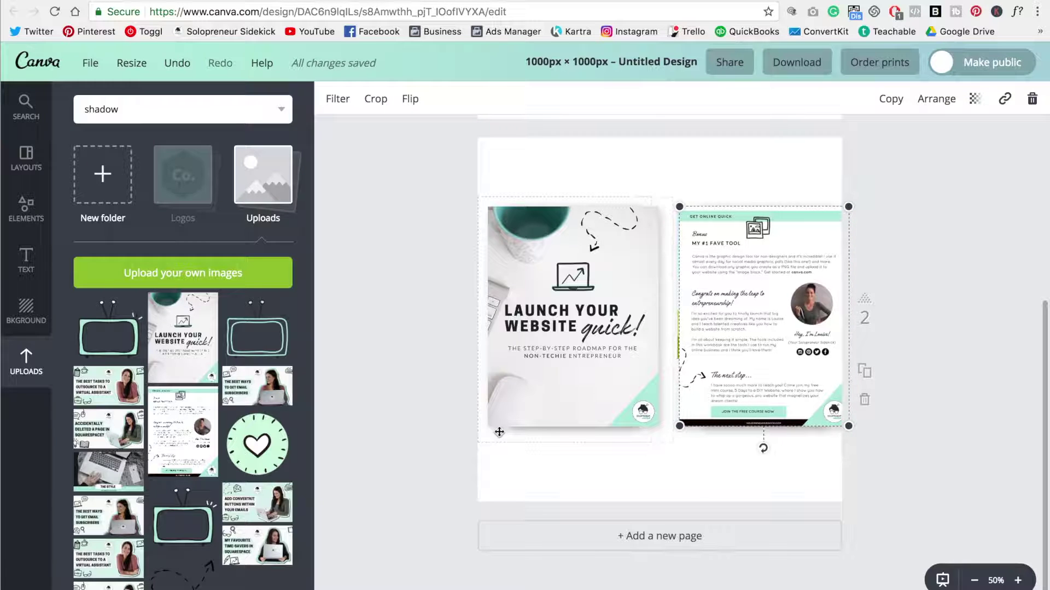
key(shift+Left)
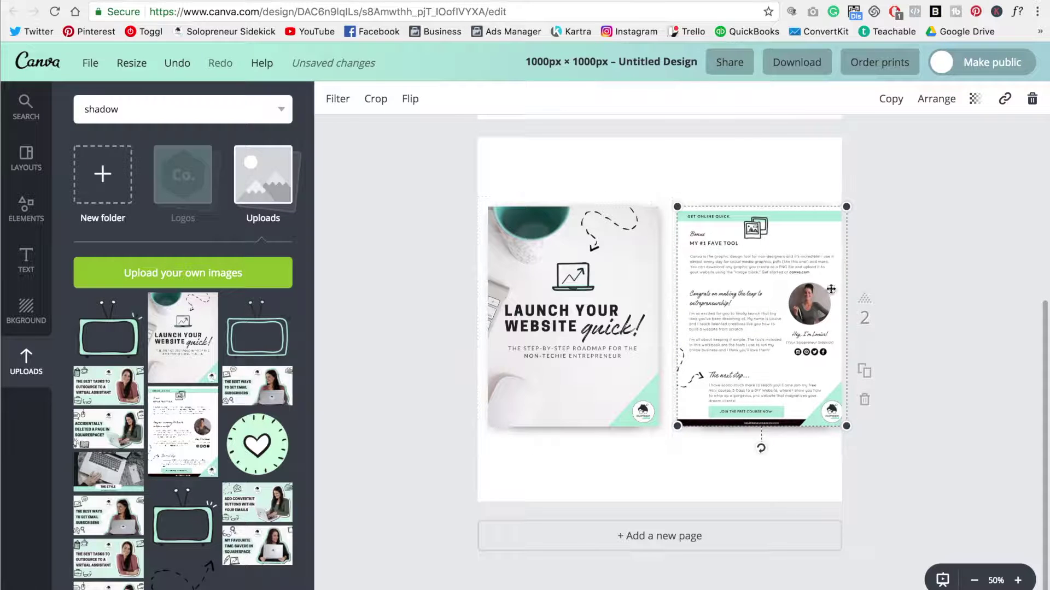
click(949, 277)
Group the workbook page parts, move the group left and shift the cover right.
drag(696, 153, 862, 489)
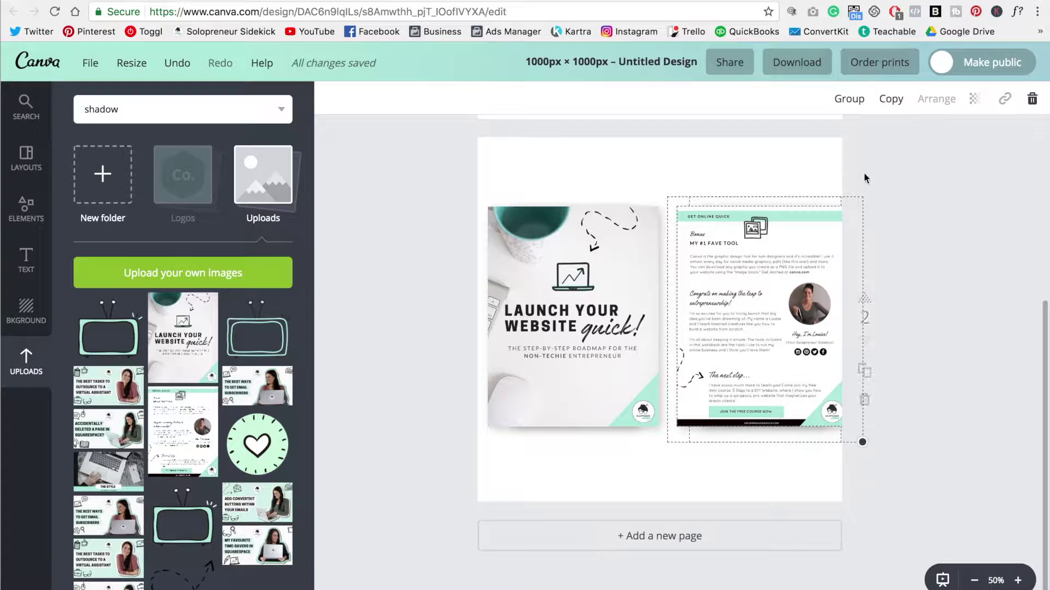
click(850, 100)
drag(820, 246, 750, 235)
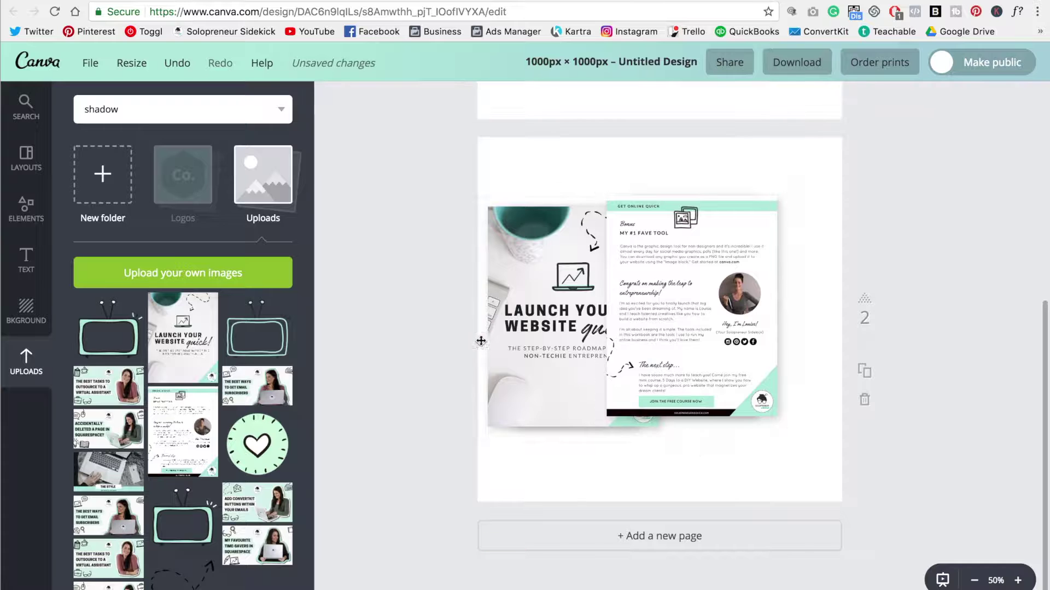
drag(480, 343, 570, 343)
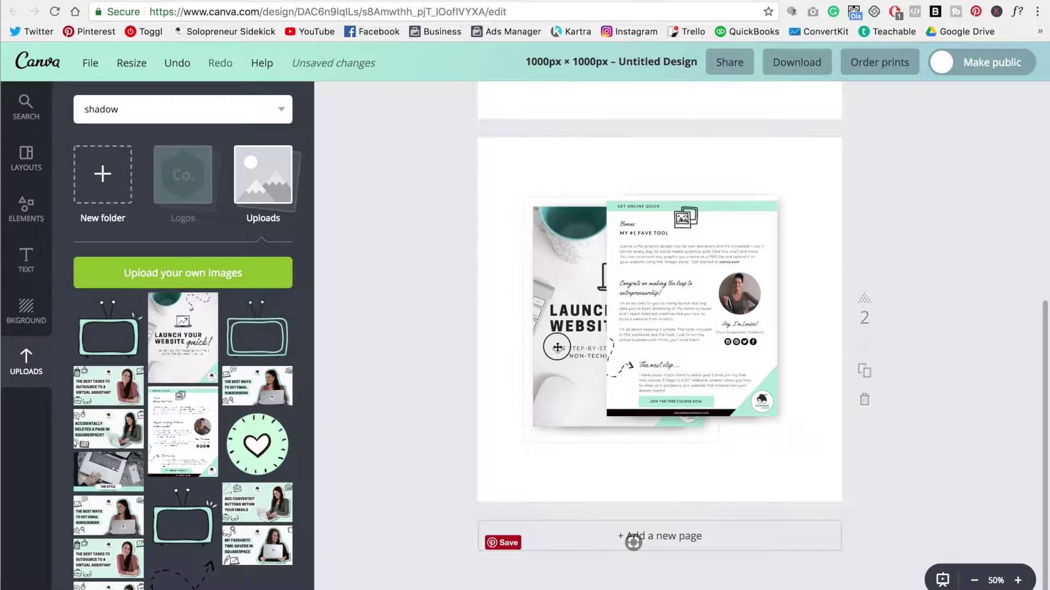
Send the workbook page behind the cover.
click(769, 235)
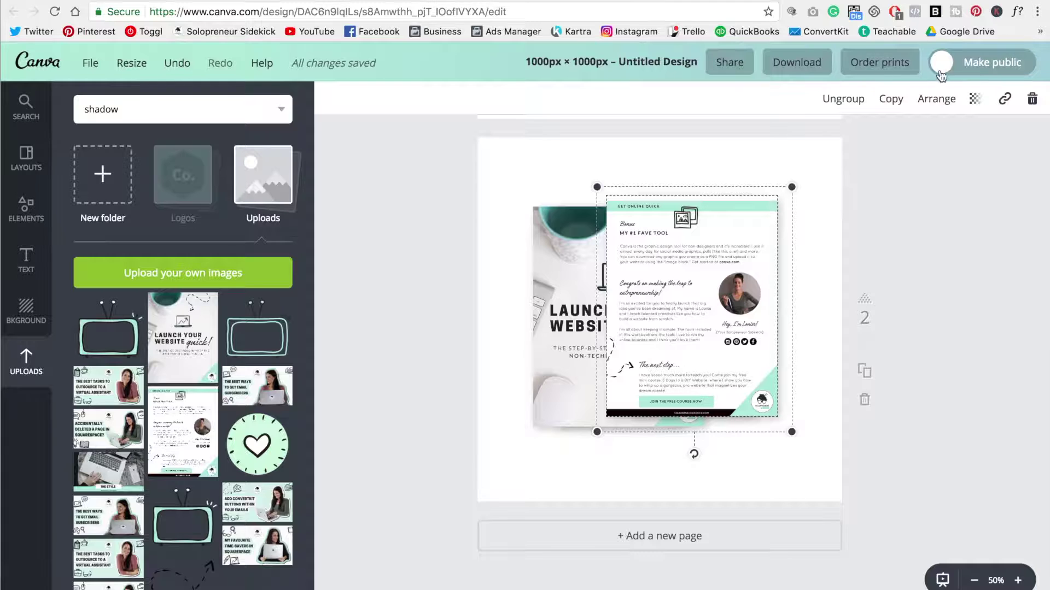
click(943, 102)
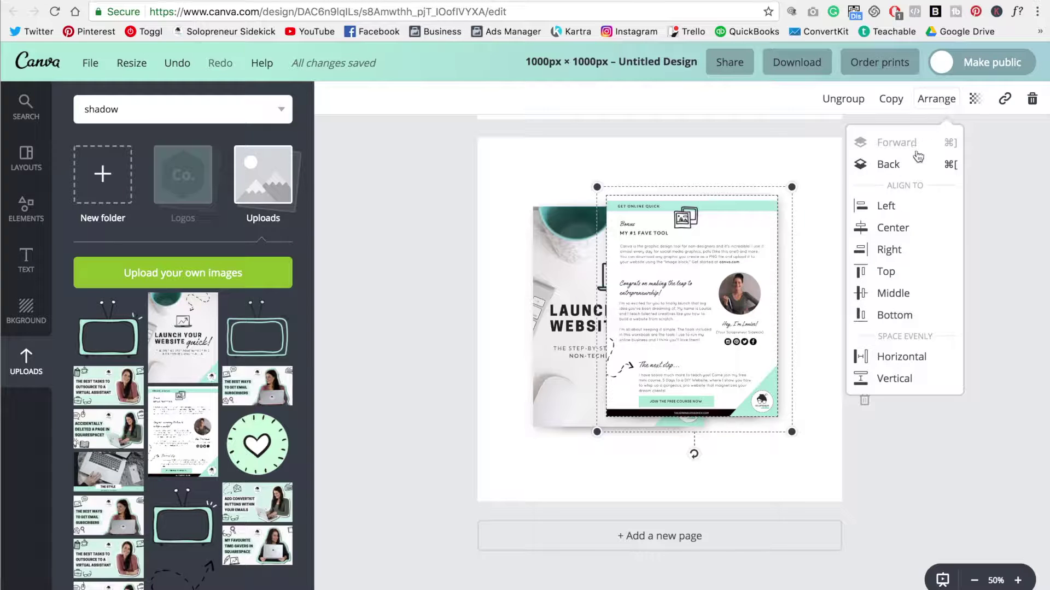
click(916, 167)
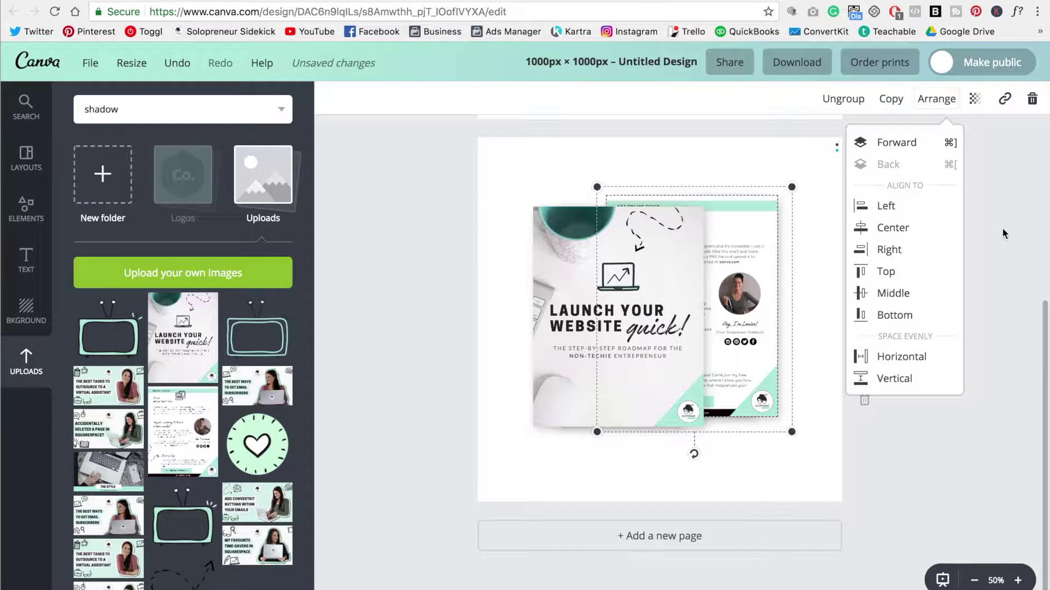
key(Escape)
Lay the cover over the workbook, slightly offset, and check the stacked pair's placement.
drag(628, 298, 694, 299)
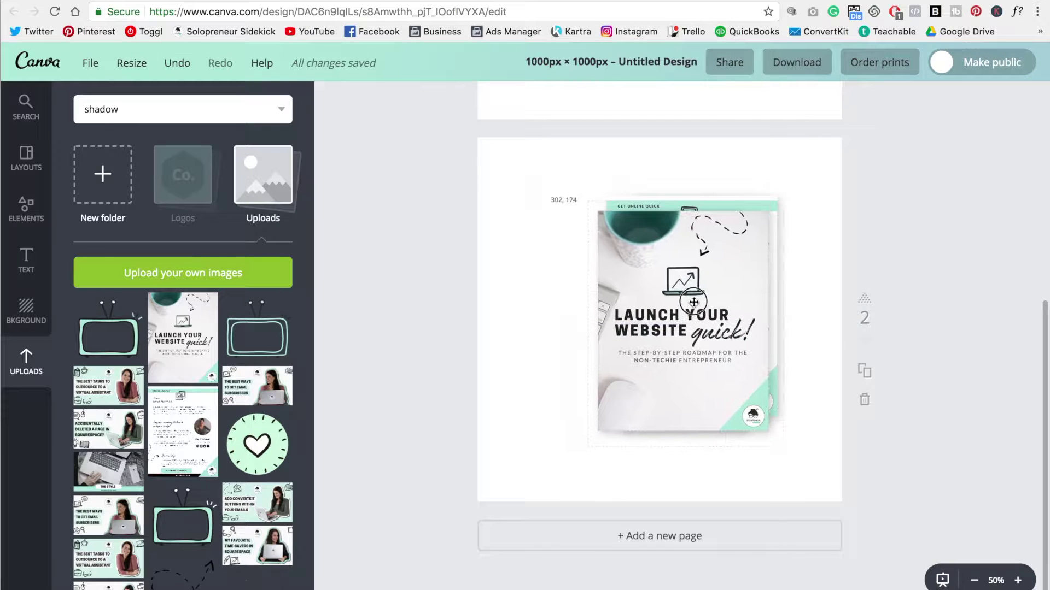
drag(681, 380, 688, 386)
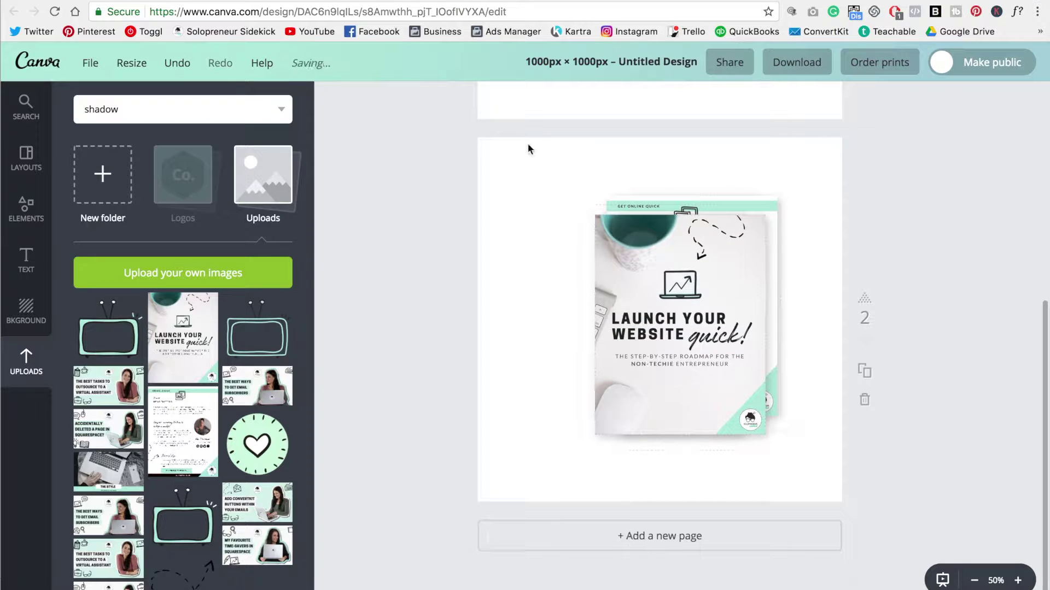
drag(525, 143, 706, 365)
click(902, 230)
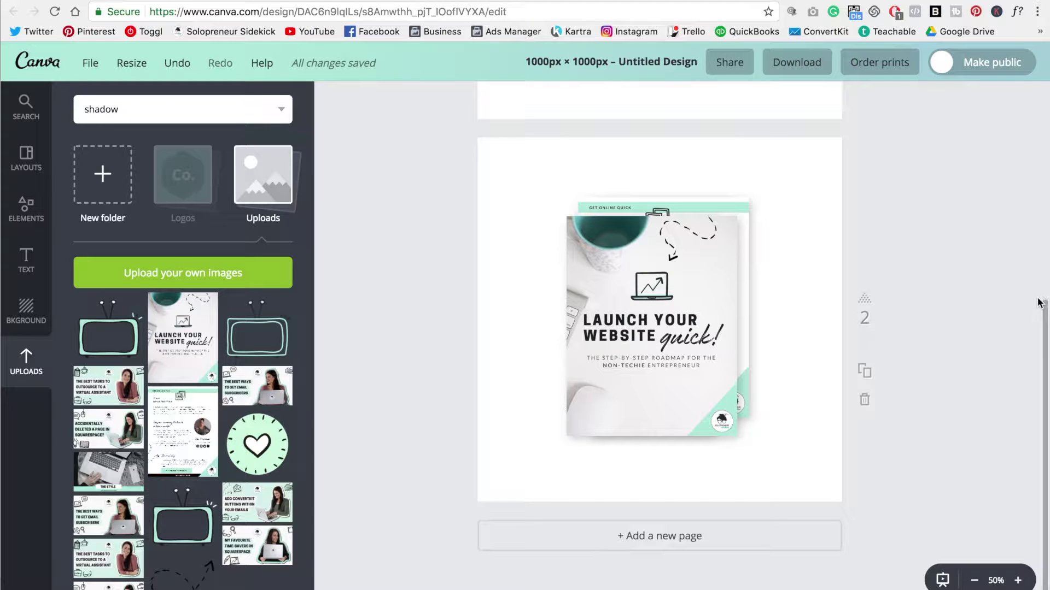
Check the stacked book mockup by selecting it, then bring up the Download options.
click(499, 159)
drag(499, 158, 816, 488)
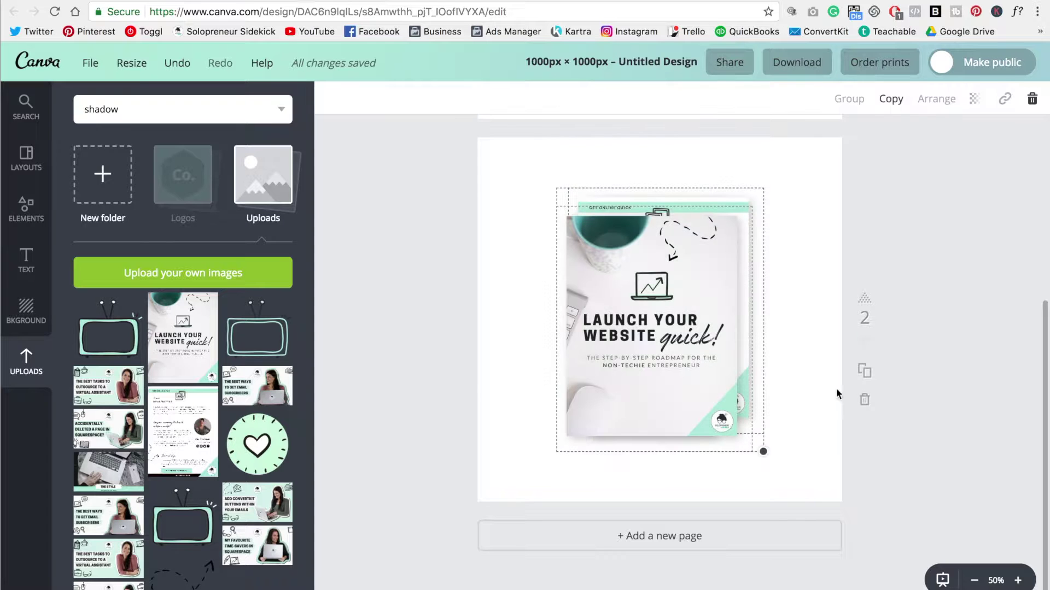
click(907, 234)
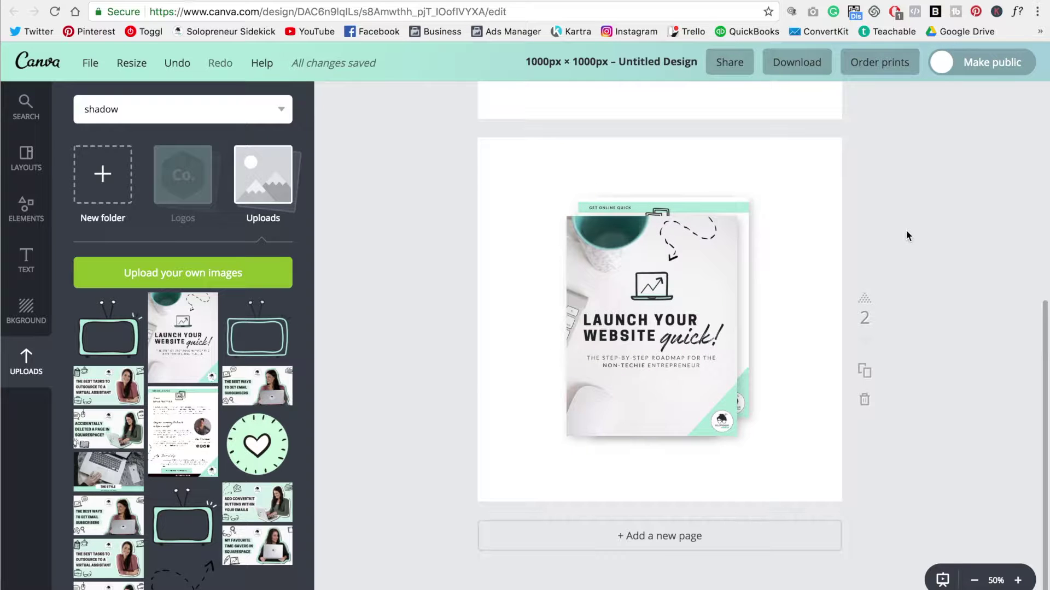
click(795, 61)
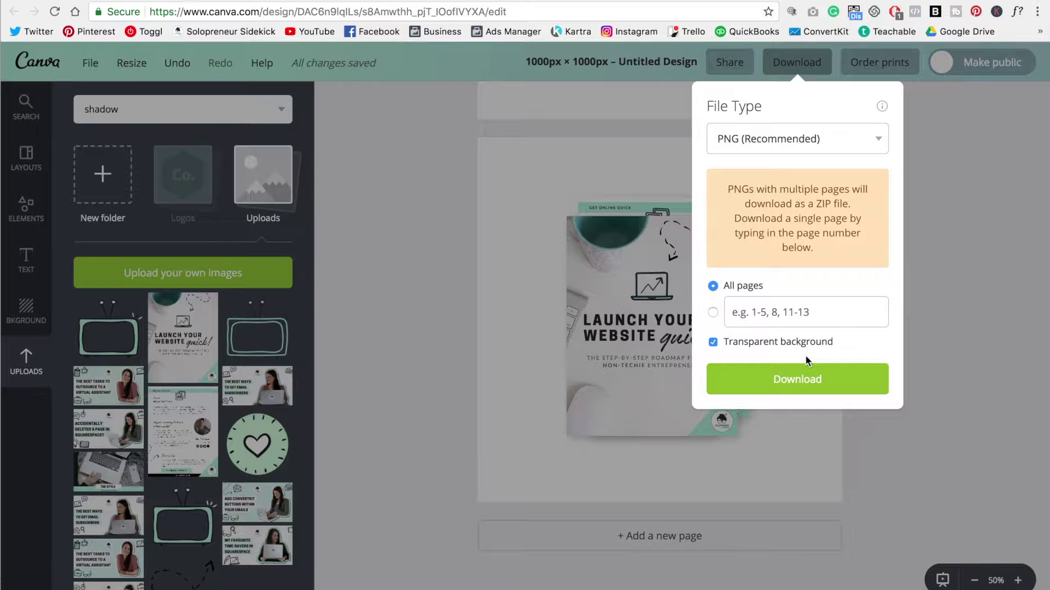
Close the download panel, try a mint-green page background, then undo it back to white.
click(1018, 306)
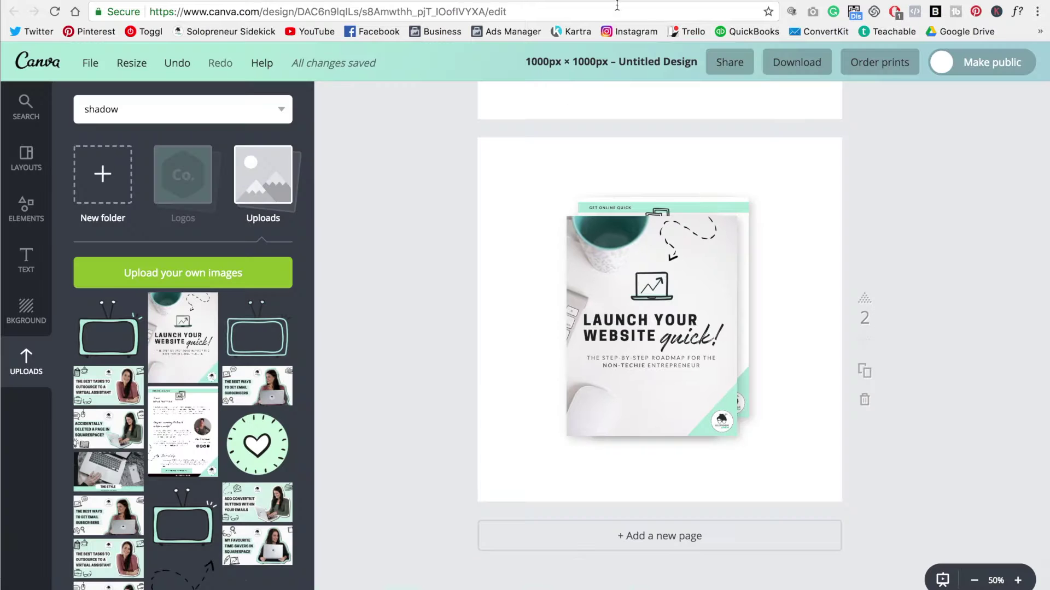
click(18, 332)
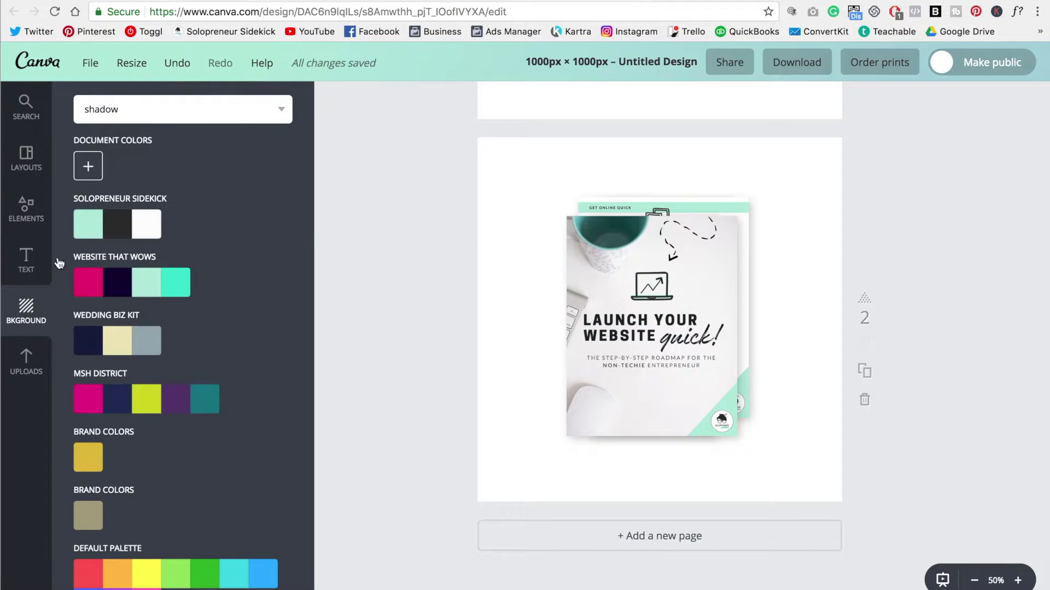
click(96, 223)
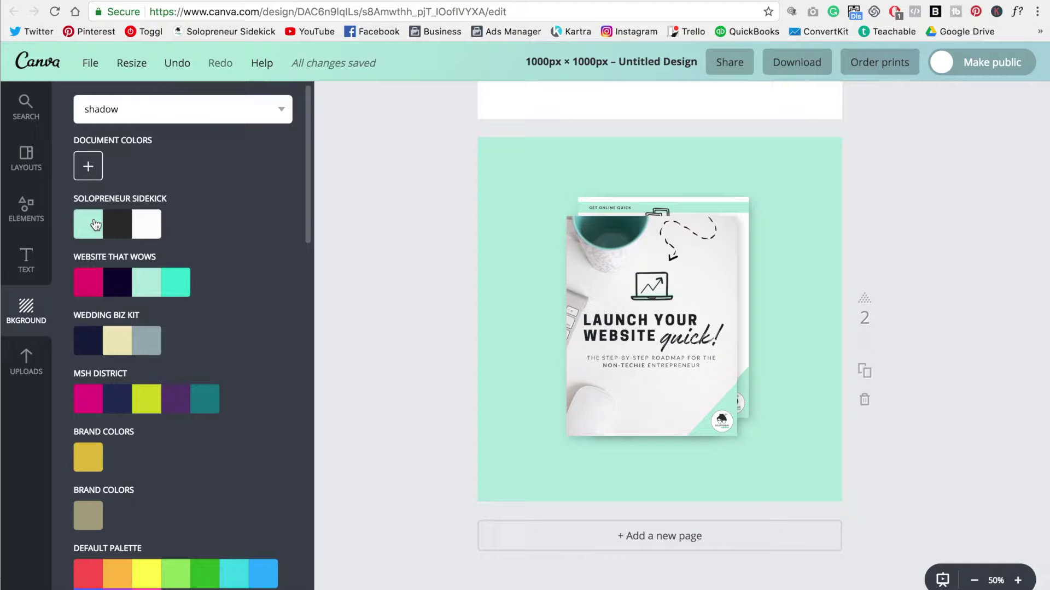
click(176, 63)
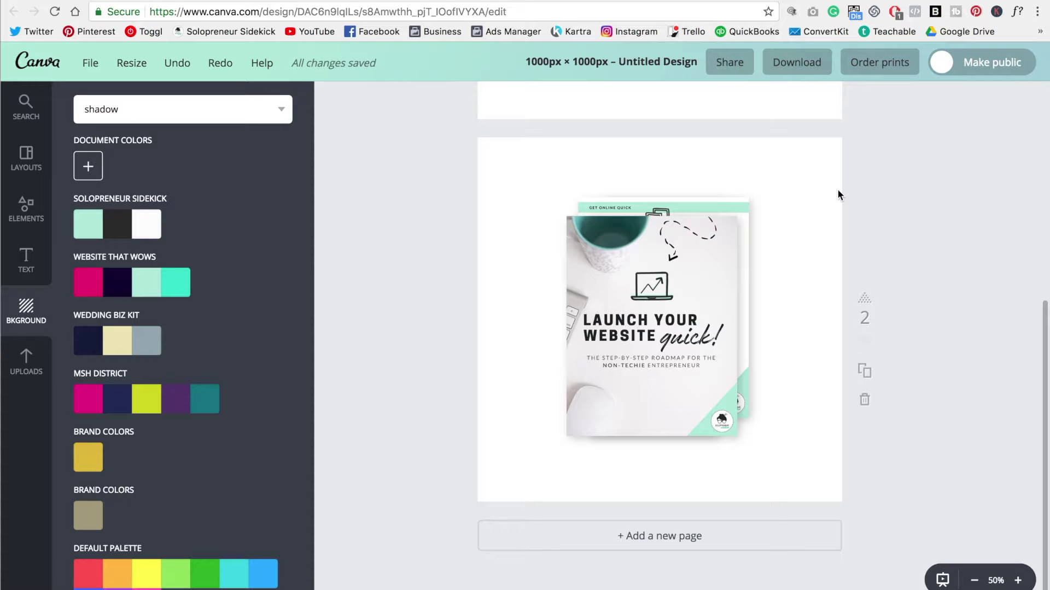
Download page 2 as a transparent-background PNG and open Untitled design (3).png to preview it.
click(789, 66)
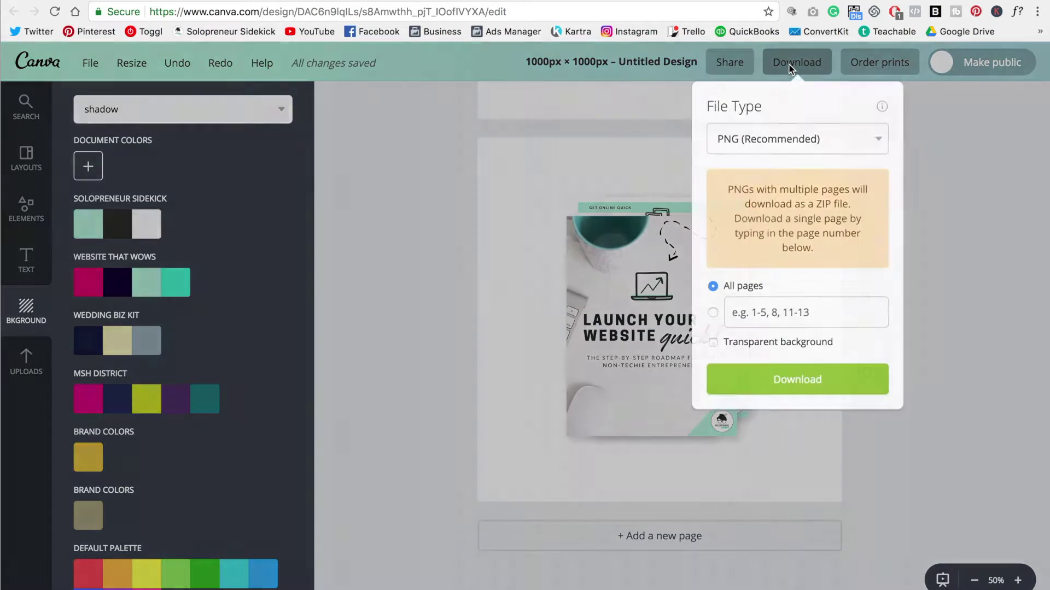
click(772, 341)
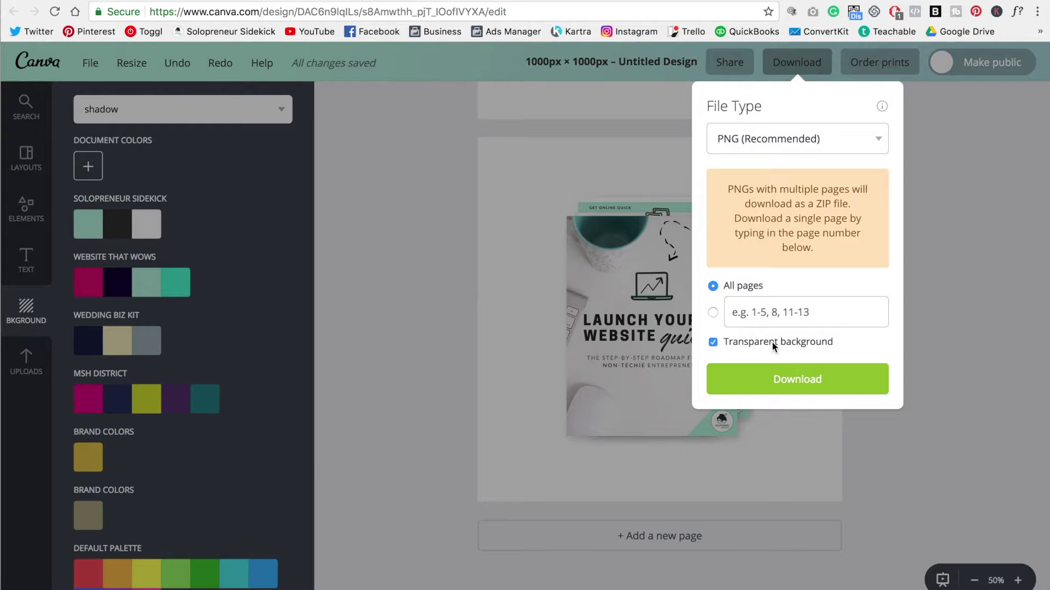
click(750, 312)
text(2)
click(787, 378)
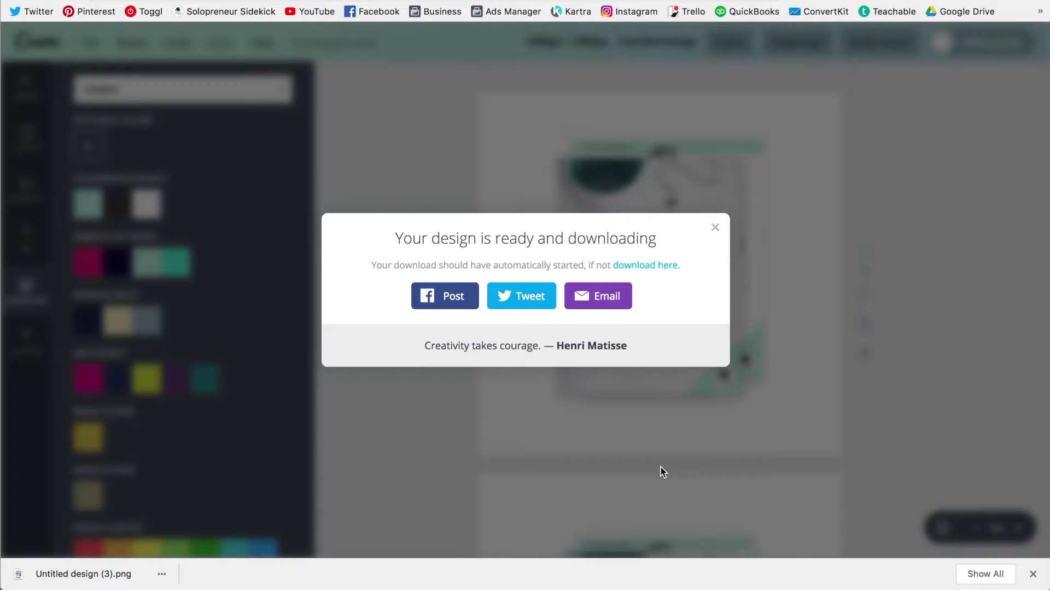
click(89, 574)
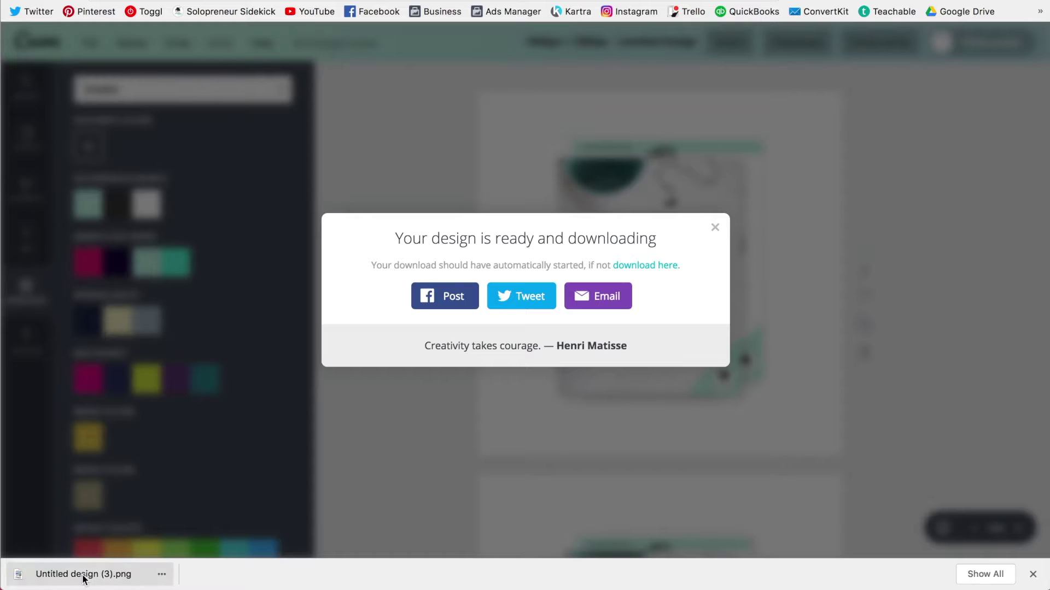